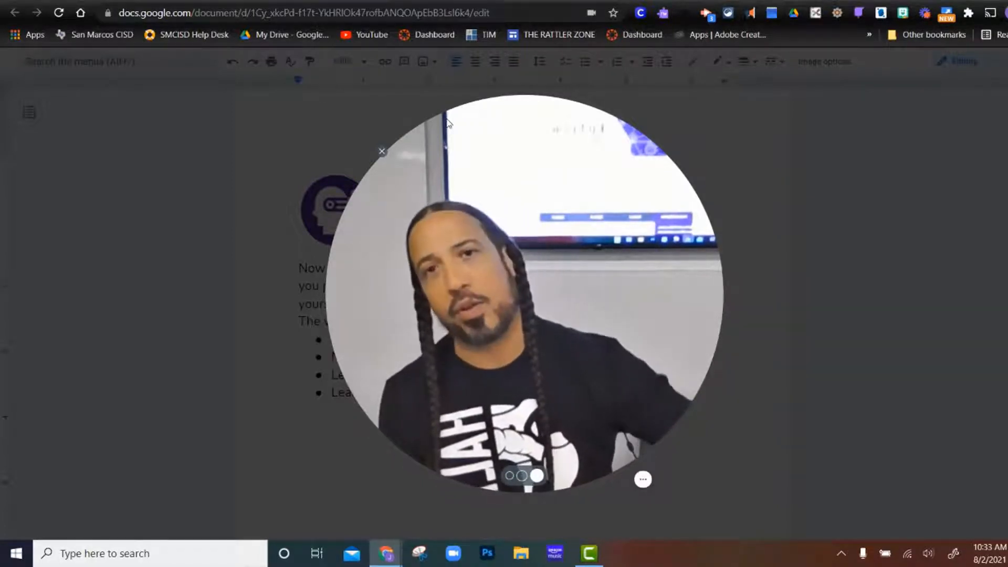
click(518, 477)
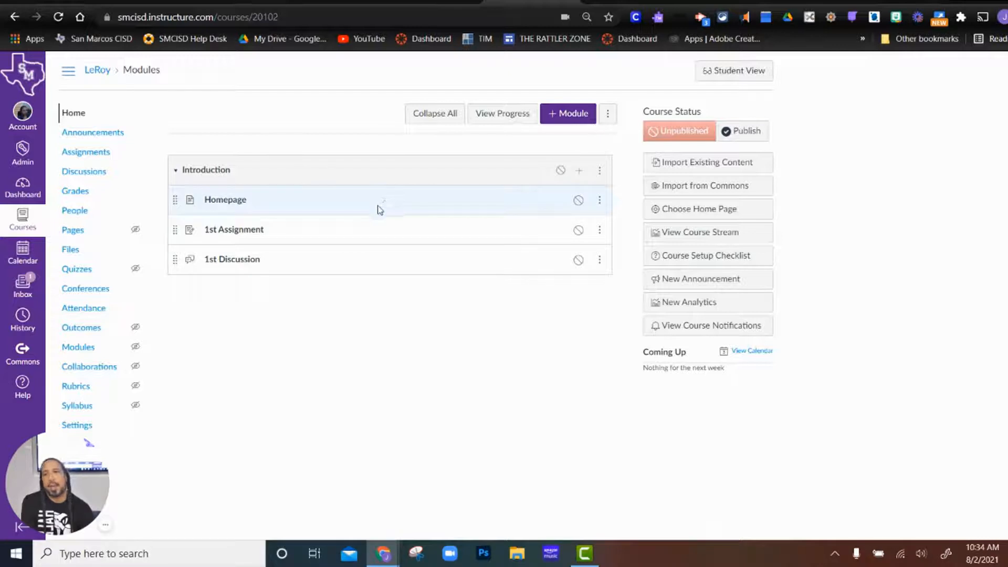
- Open the Homepage page of the Introduction module for editing and enter a line welcoming students to the teacher's class
click(230, 203)
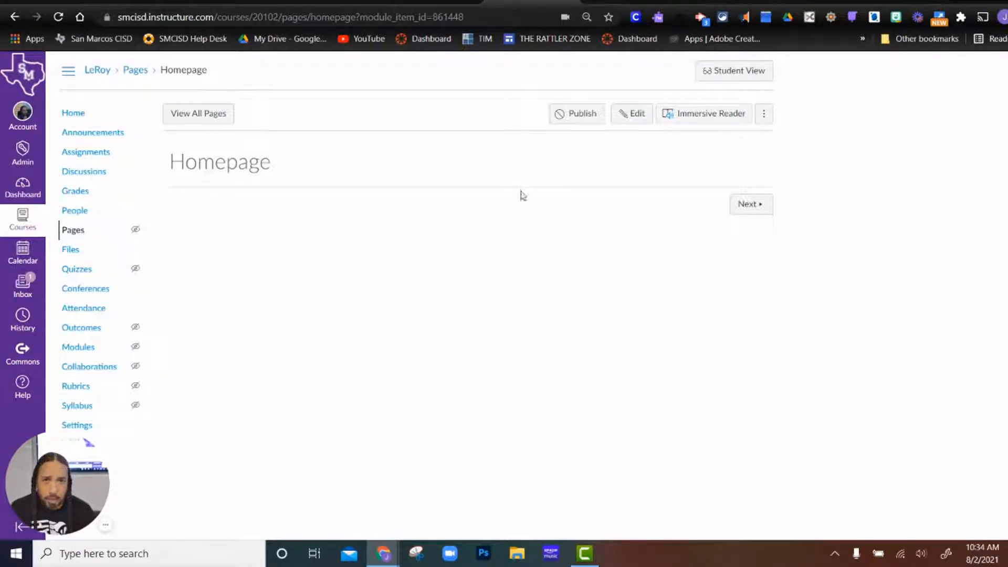
click(633, 117)
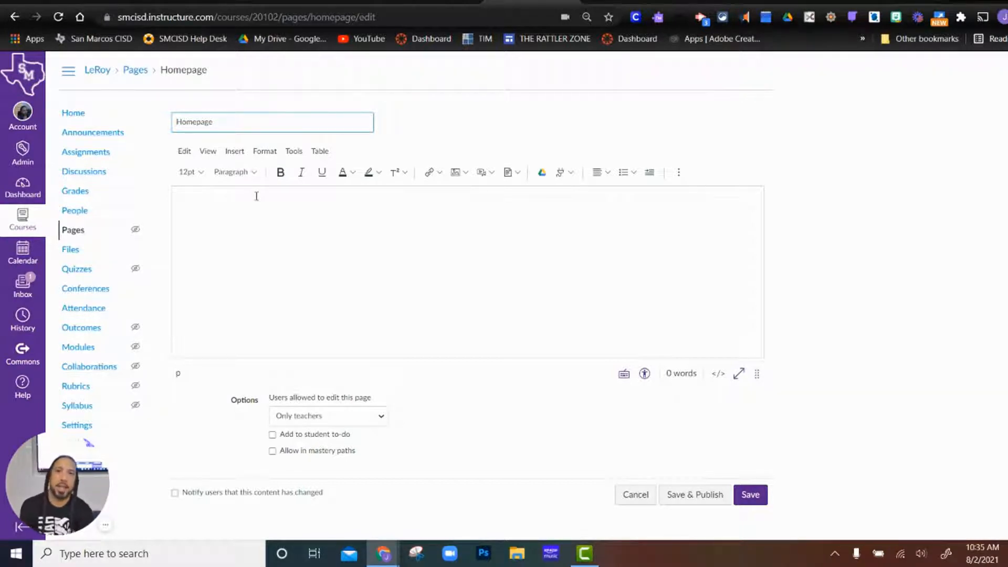
click(225, 207)
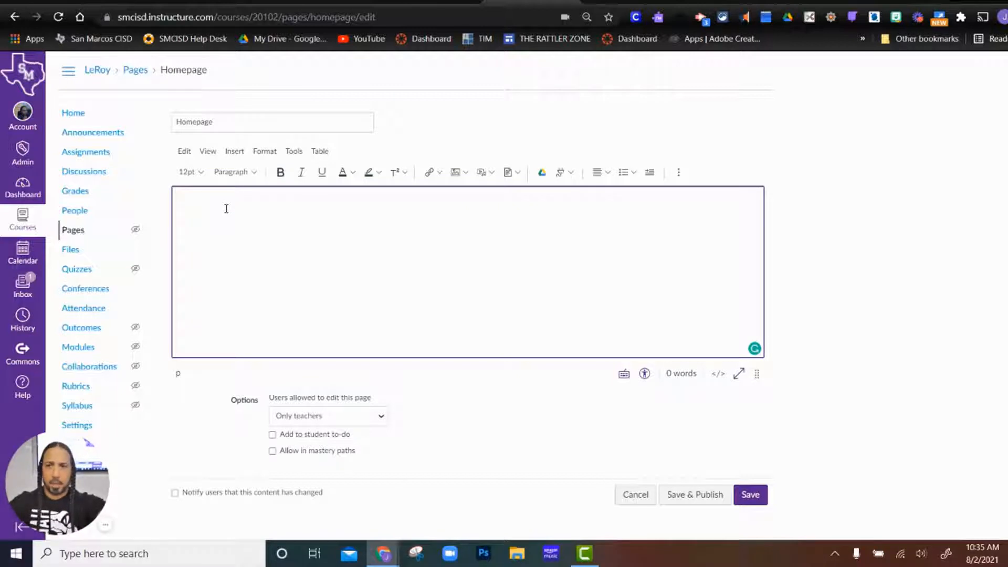
text(Welco)
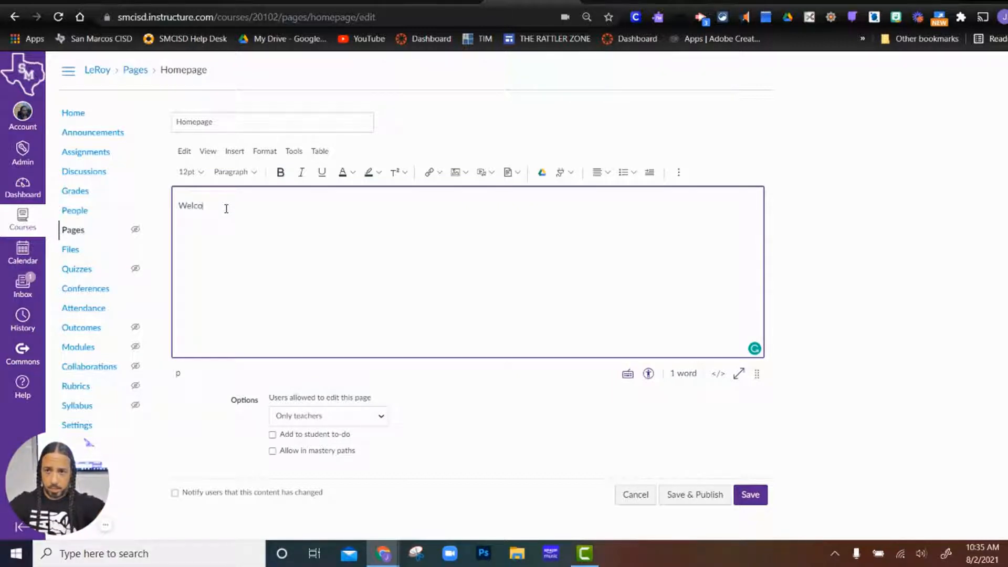
text(me to Mr)
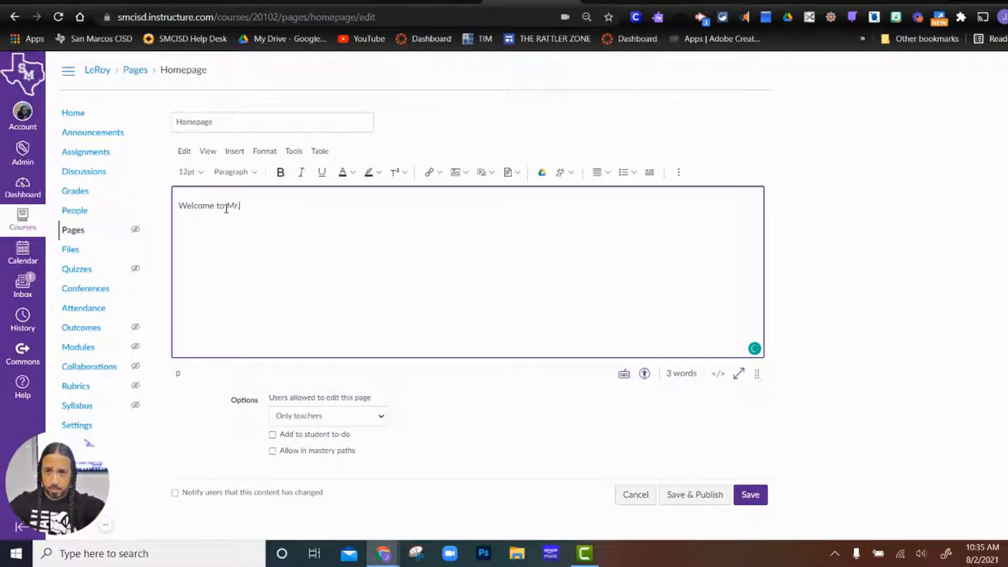
text(. LeRoy)
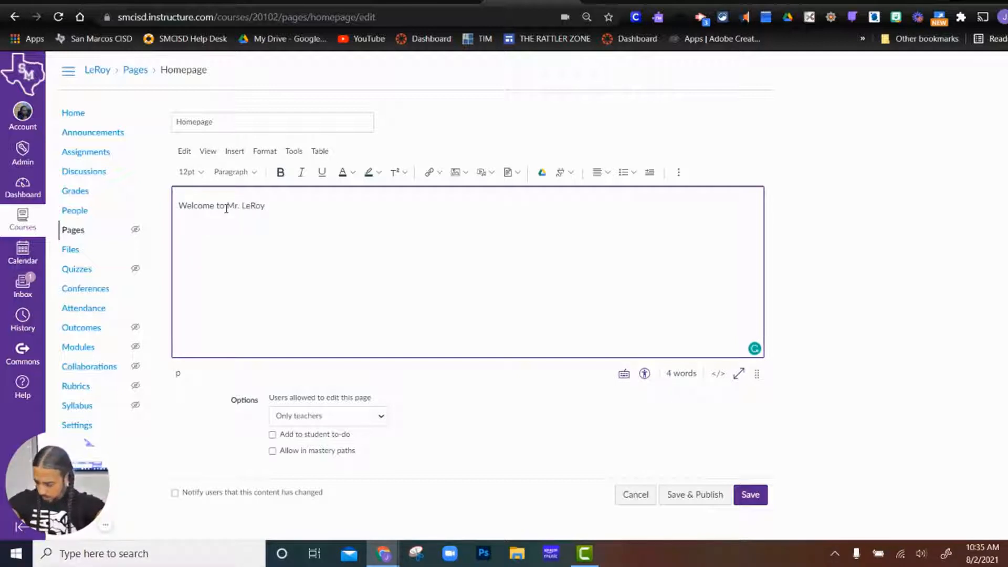
text('s Cl)
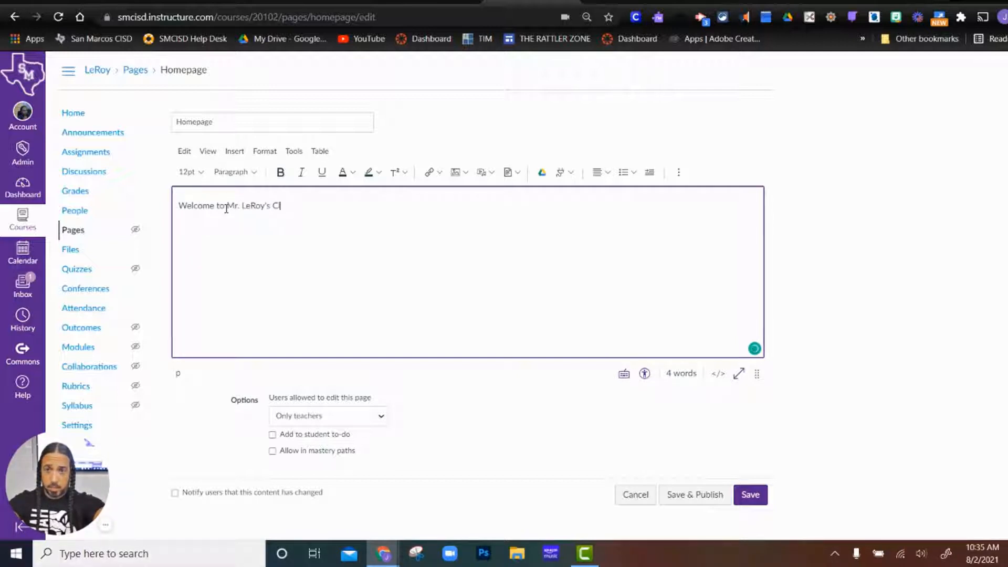
text(ass!)
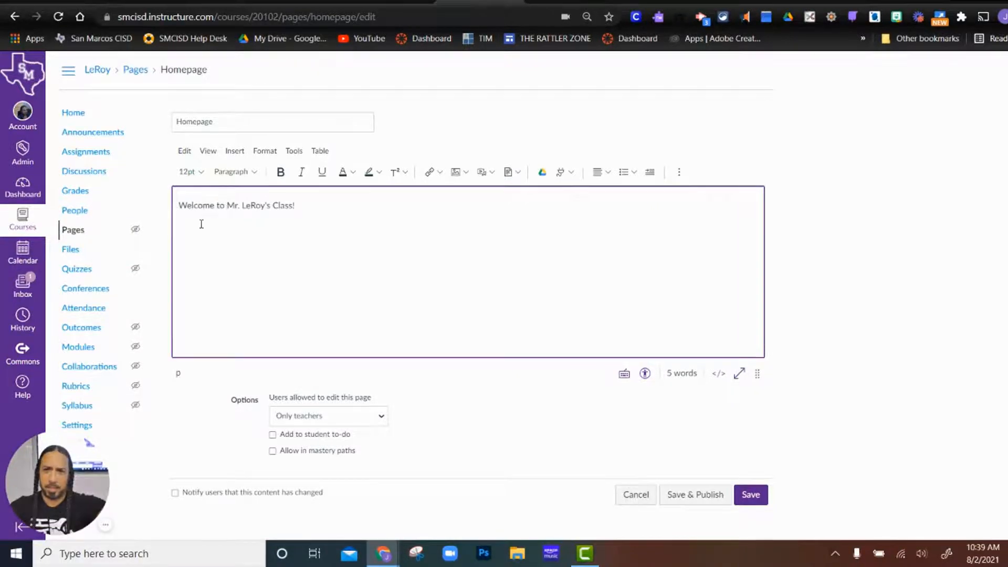
- Add the lines "Today's Topic:", "Assignment:" and "Due Date:" below the welcome line
text(Today's Topic:)
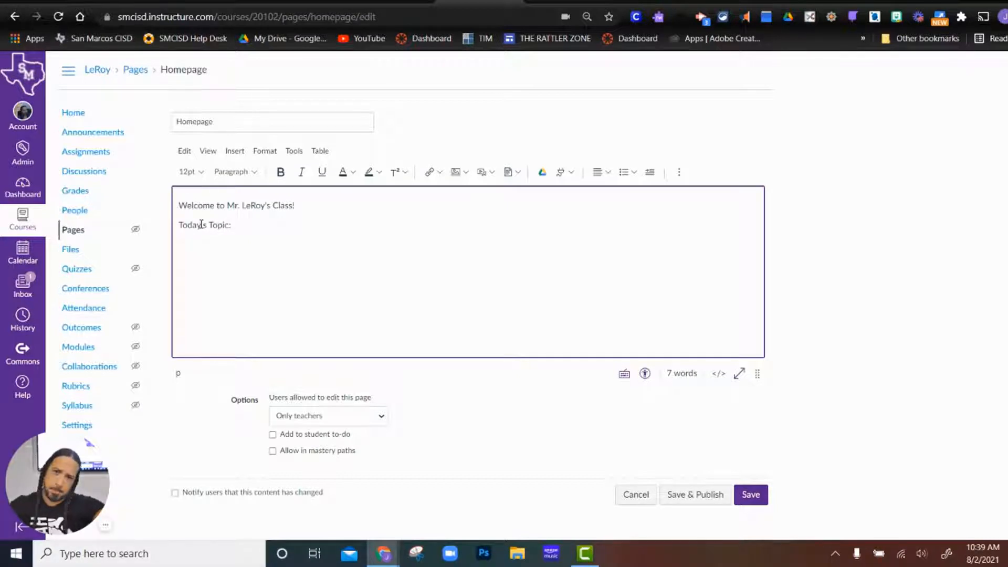
text(signment: )
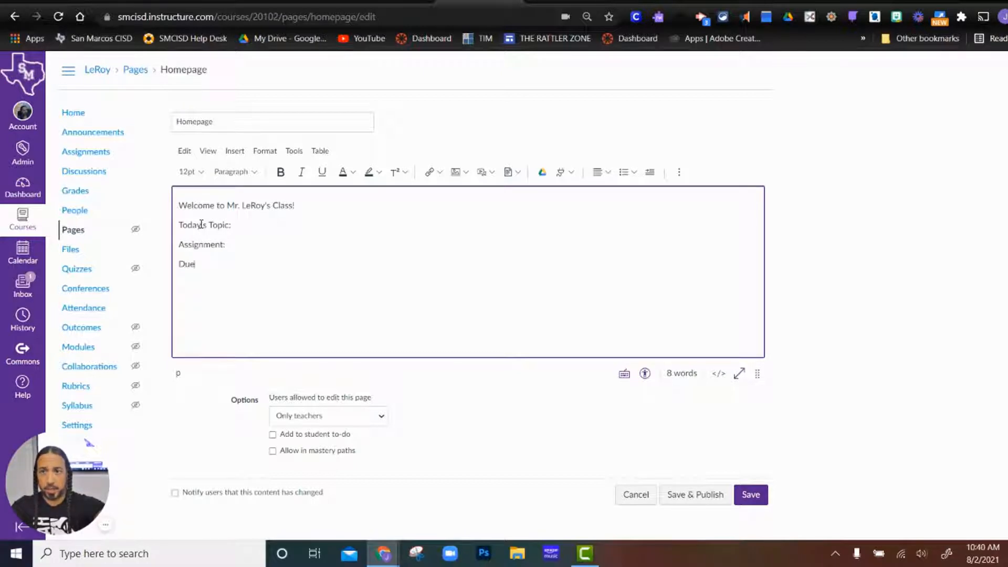
text(Due Date:)
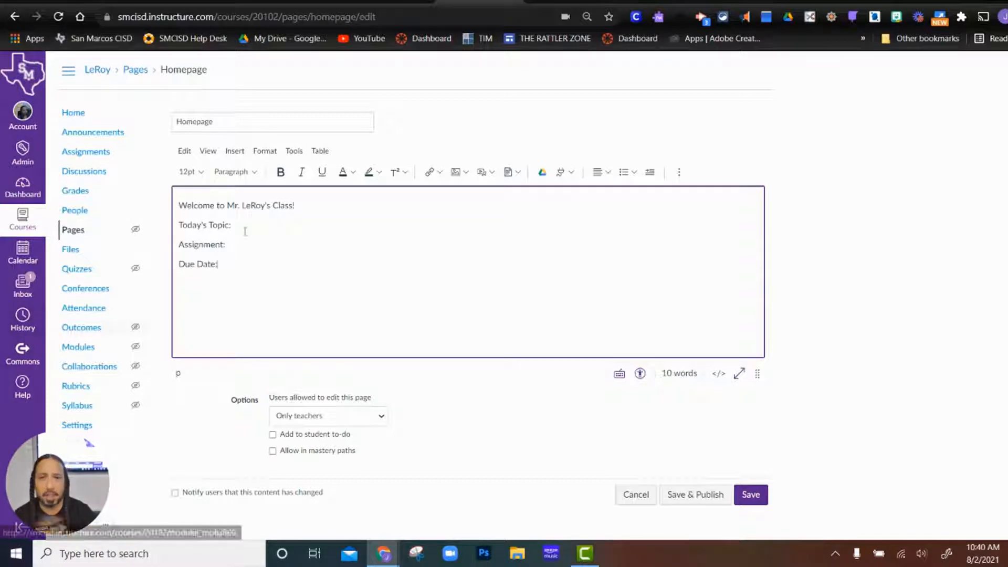
- Make all four lines of page text bold and set their text color to black
drag(225, 267, 178, 203)
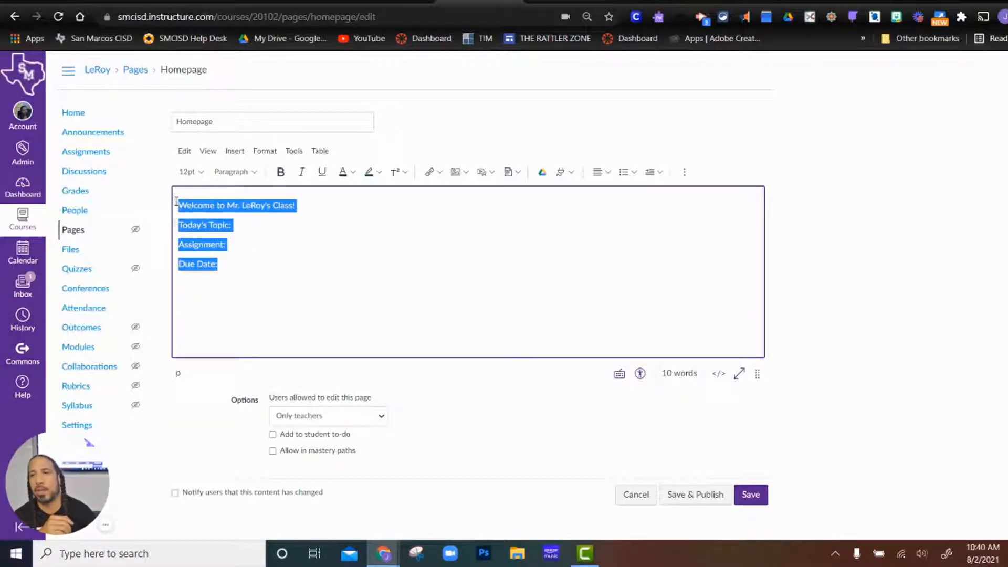
click(280, 172)
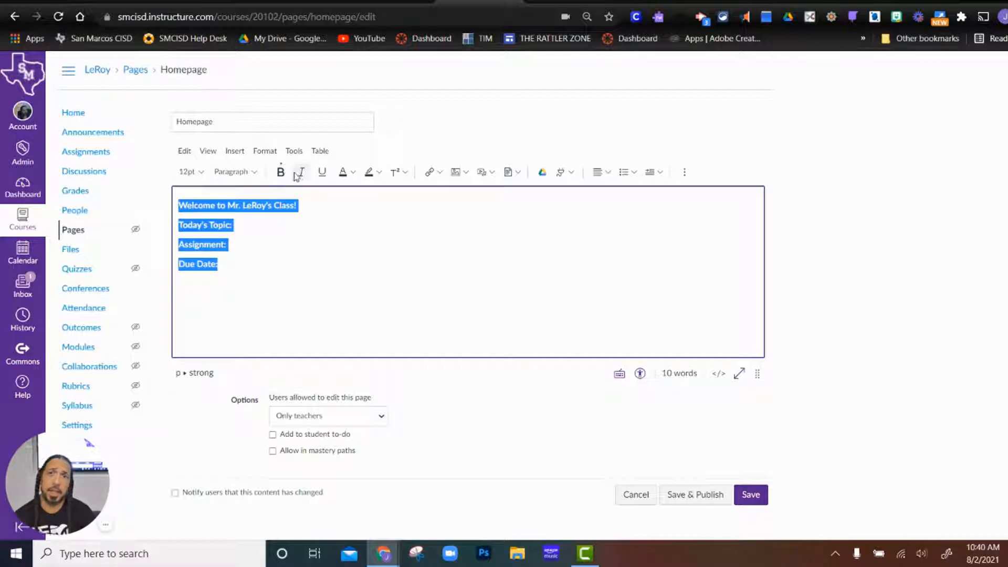
click(352, 174)
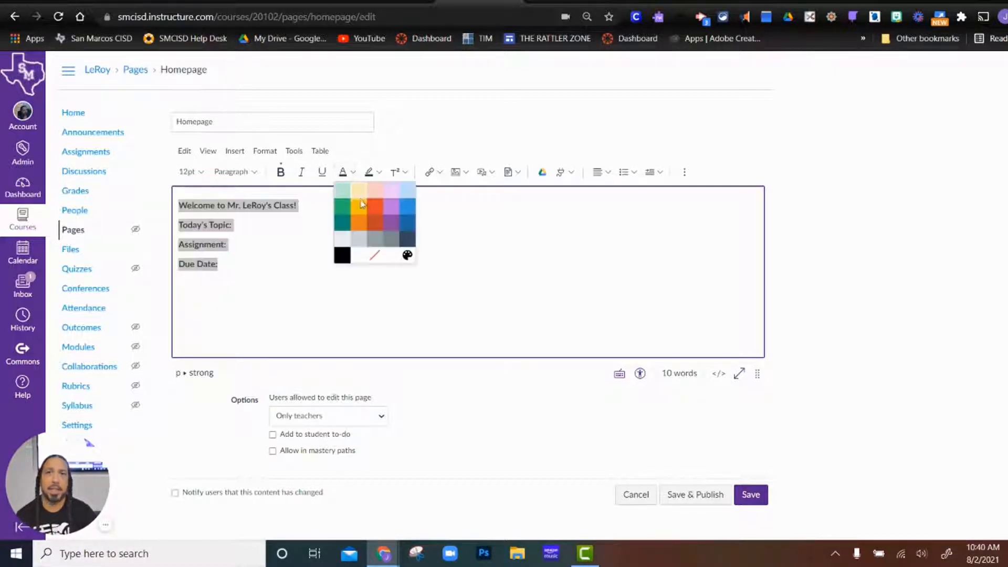
click(341, 256)
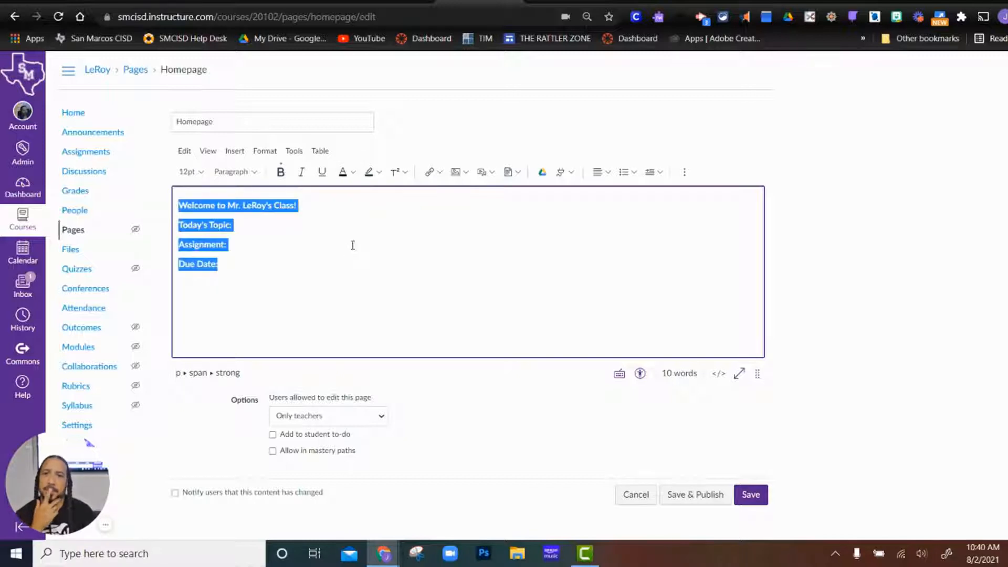
click(288, 254)
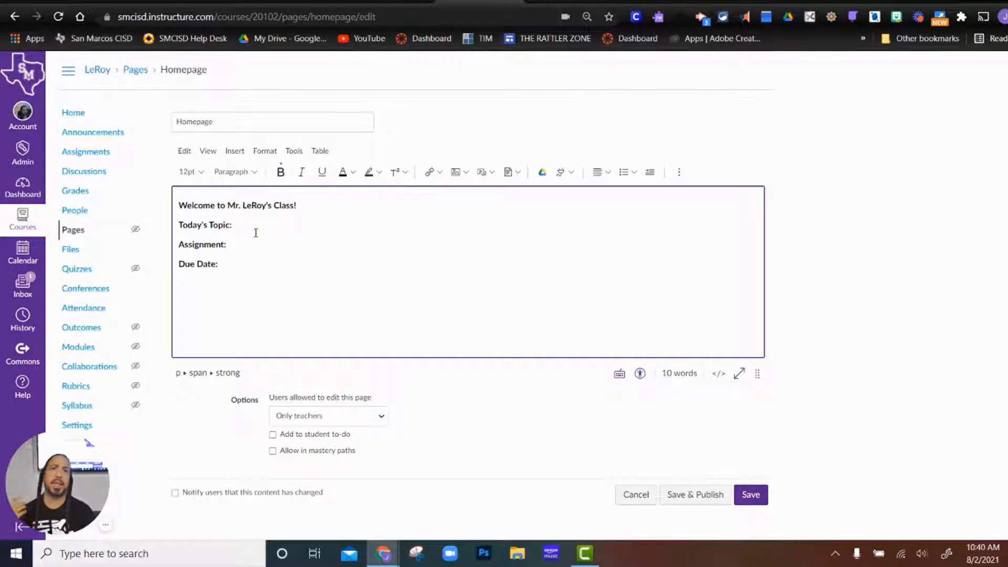
- Search Unsplash for "sunrise" and embed the first photo, the sun over dark hills, in the page
click(455, 174)
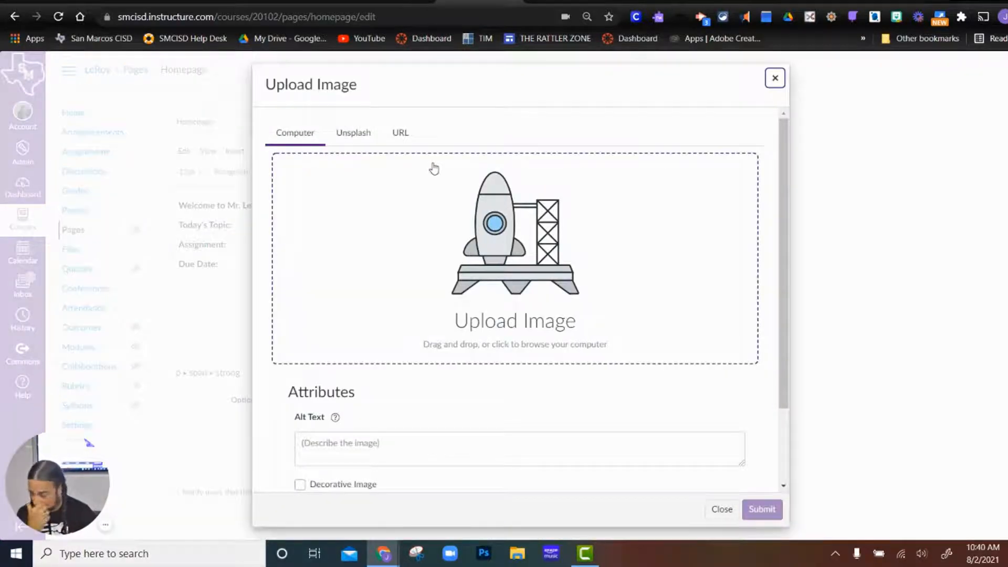
click(354, 138)
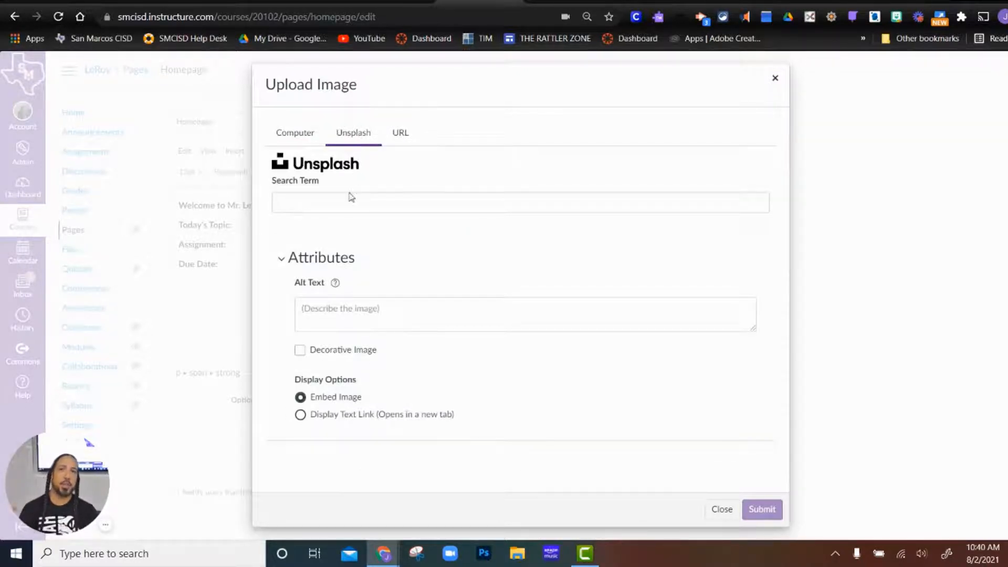
click(337, 203)
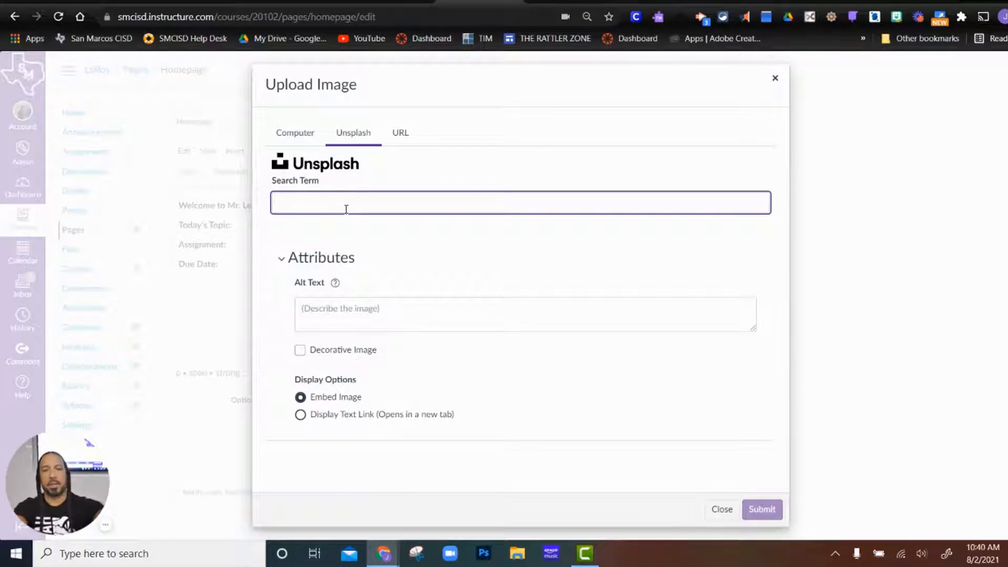
text(sun)
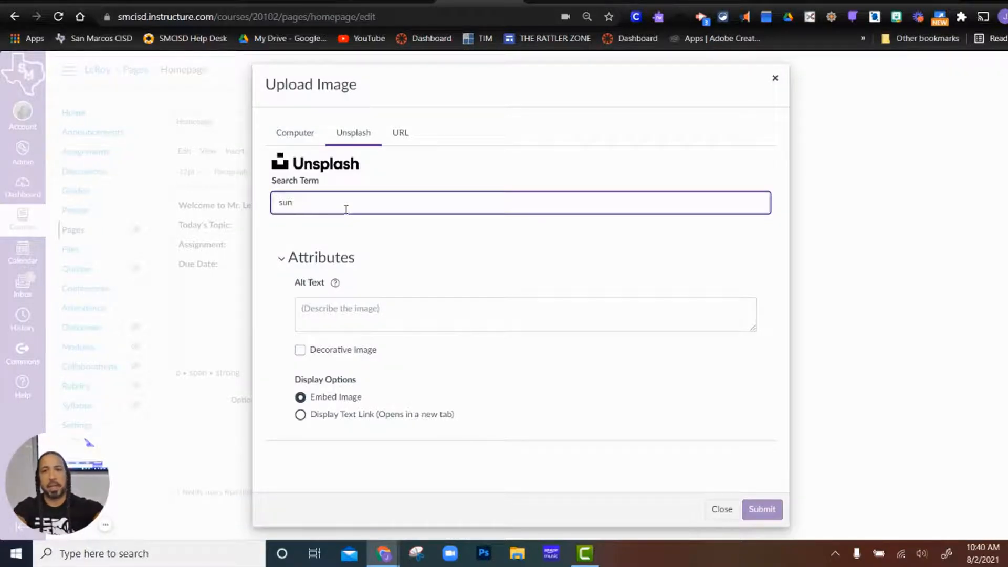
text(rise)
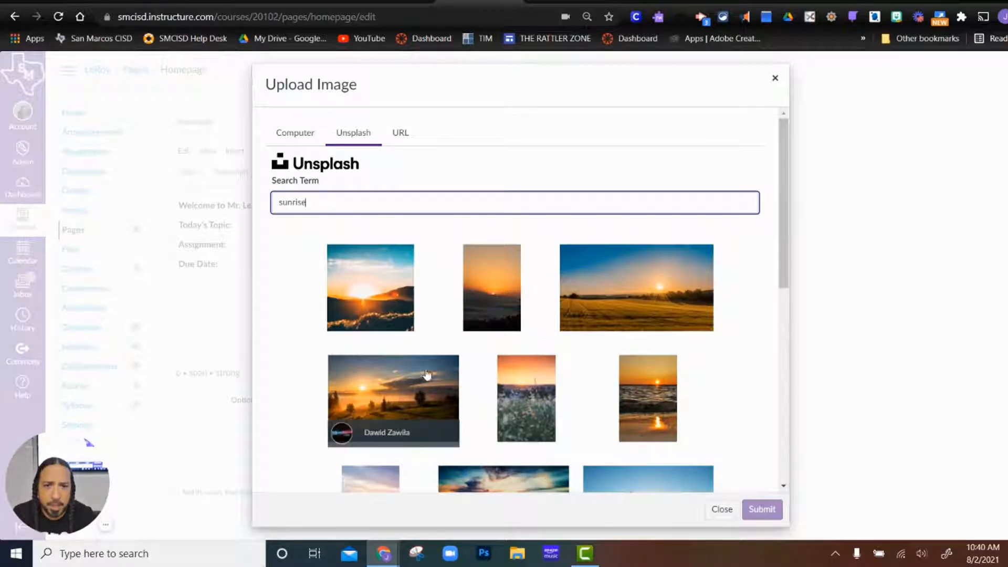
click(378, 288)
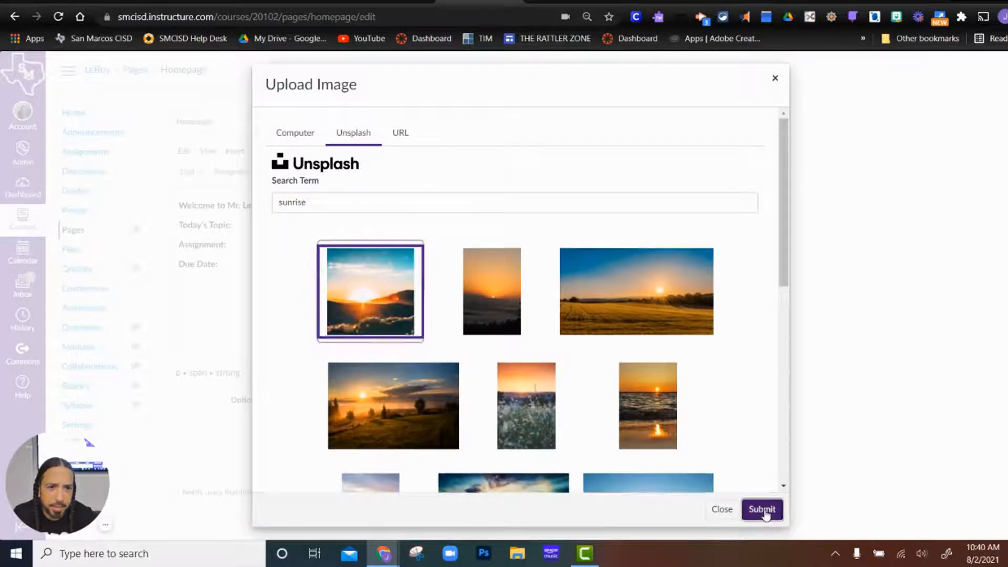
click(762, 509)
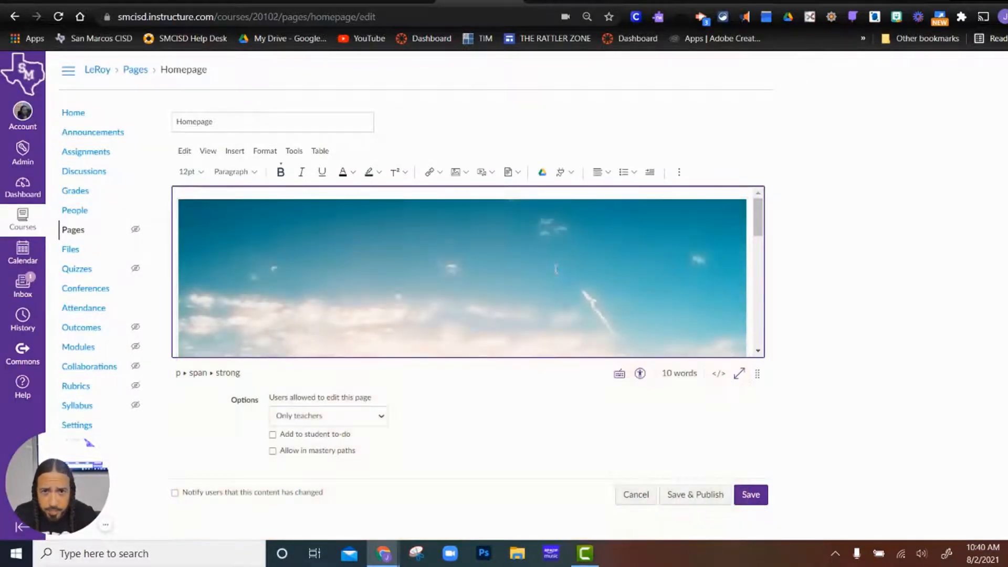
- Shrink the sunrise image to about a third of the content width and left-align it so the text wraps beside it
drag(746, 200, 363, 294)
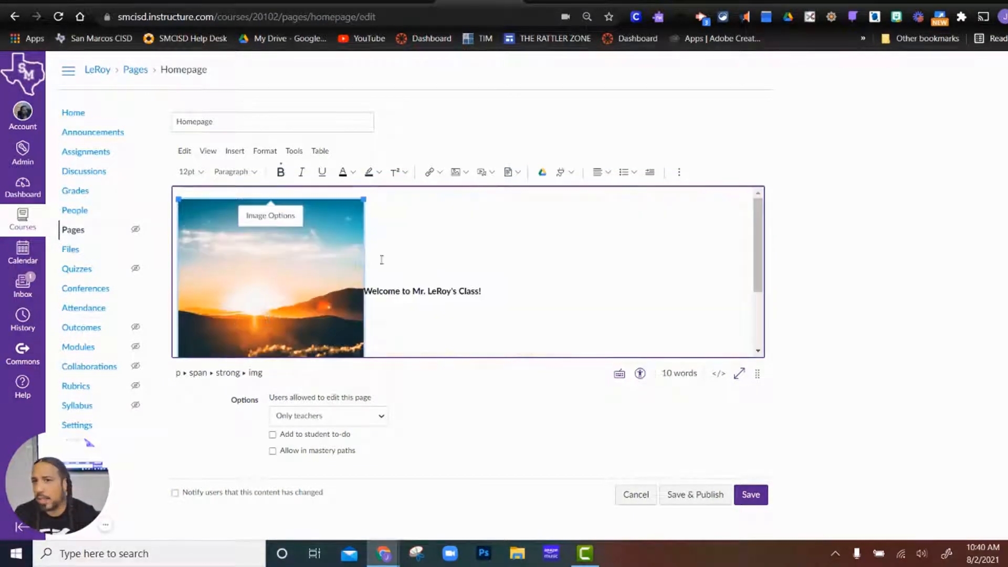
scroll(464, 248, down, 3)
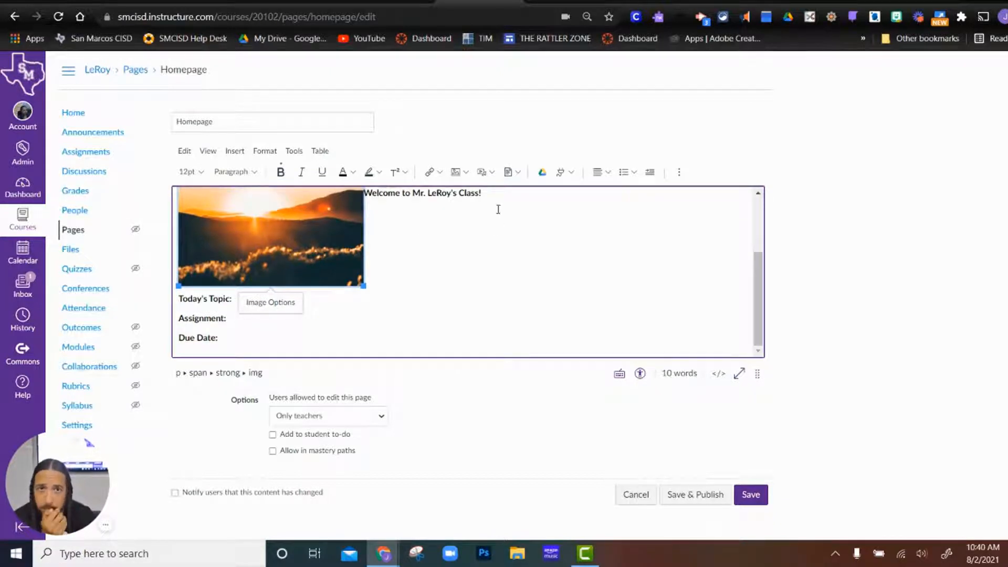
click(598, 171)
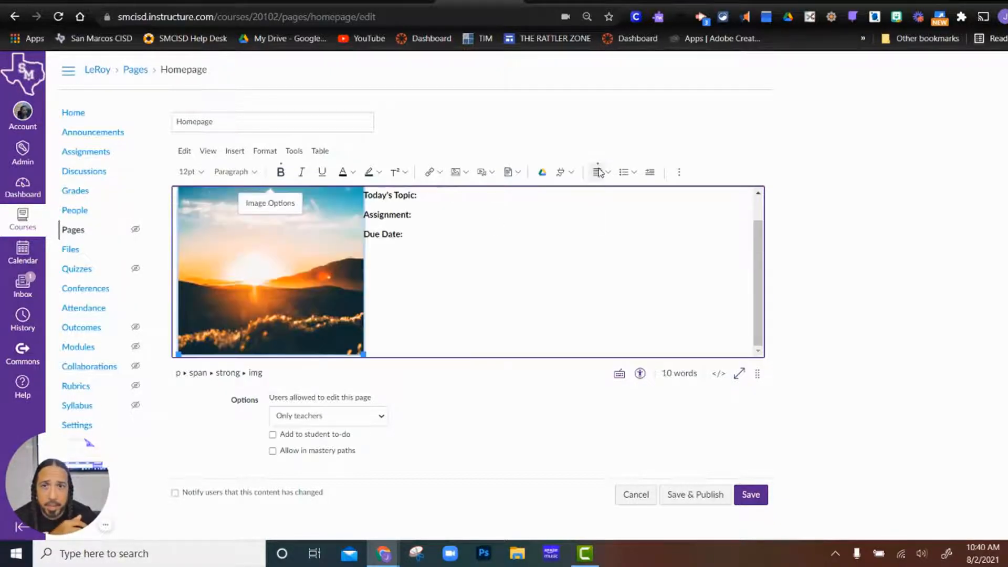
scroll(437, 302, up, 1)
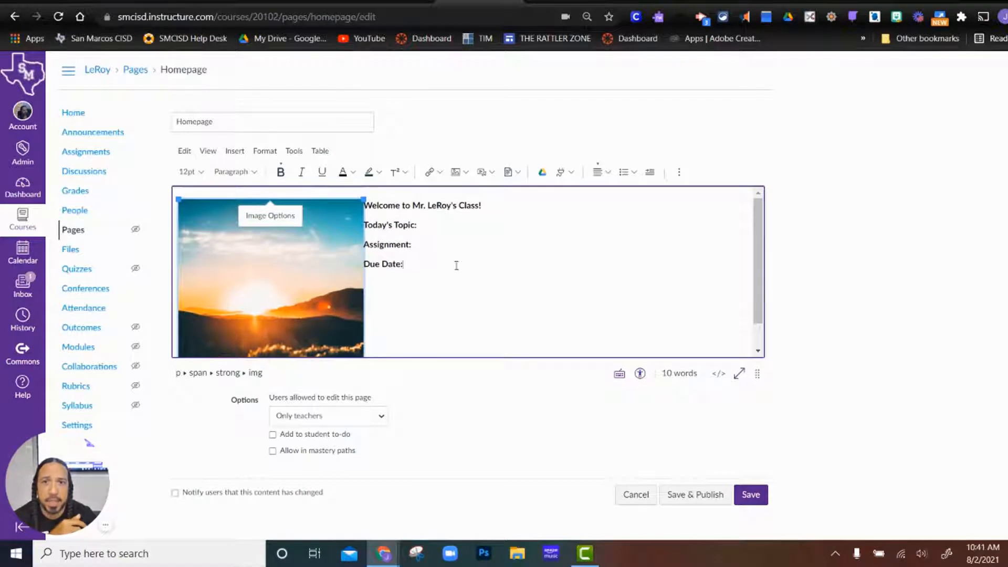
- Add blank lines after "Due Date" to reach below the sunrise image, and remove the stray colon there
click(440, 267)
scroll(491, 257, down, 1)
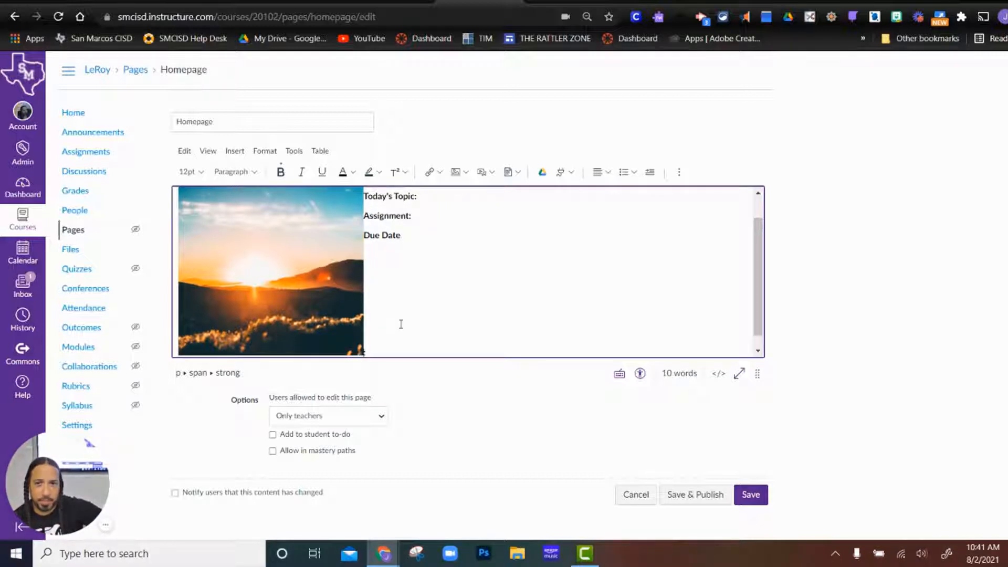
scroll(400, 323, down, 2)
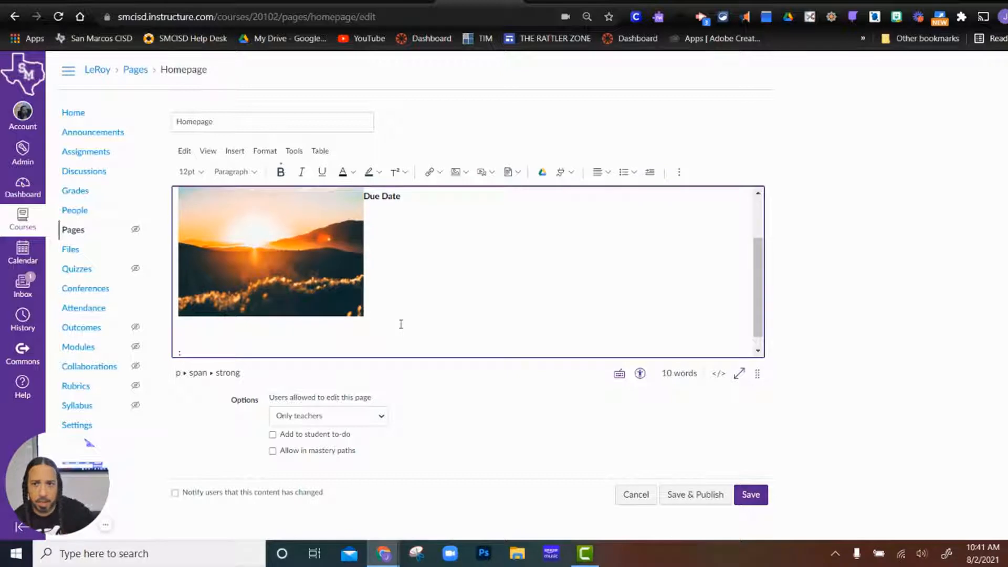
click(190, 337)
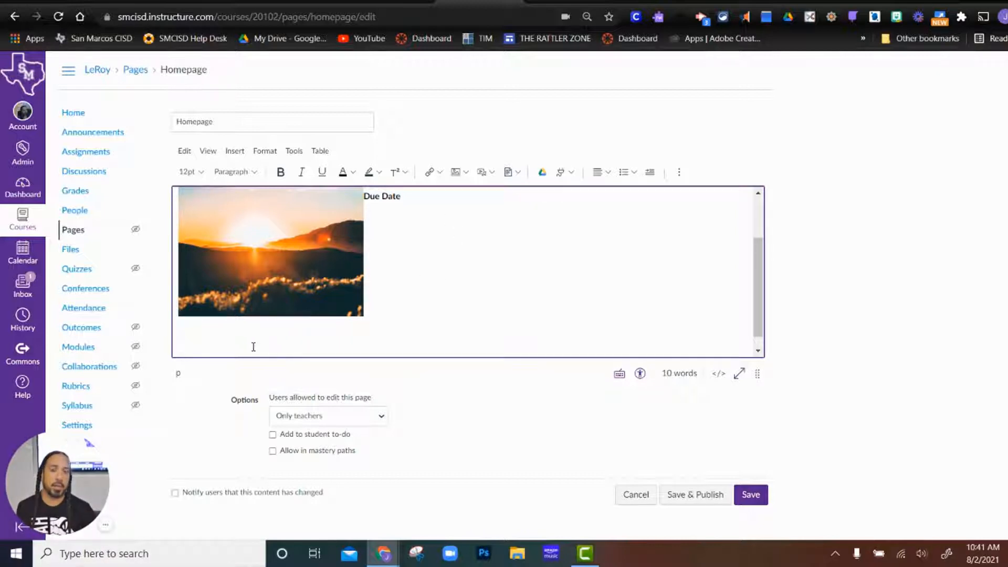
- Record a webcam video of about 17 seconds as media for the page and finish the recording
click(482, 173)
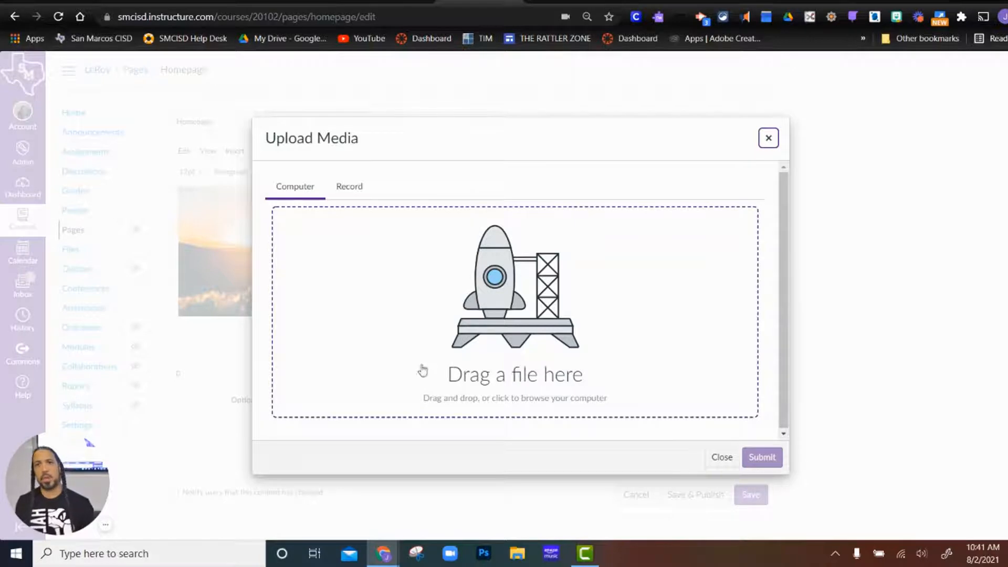
click(351, 187)
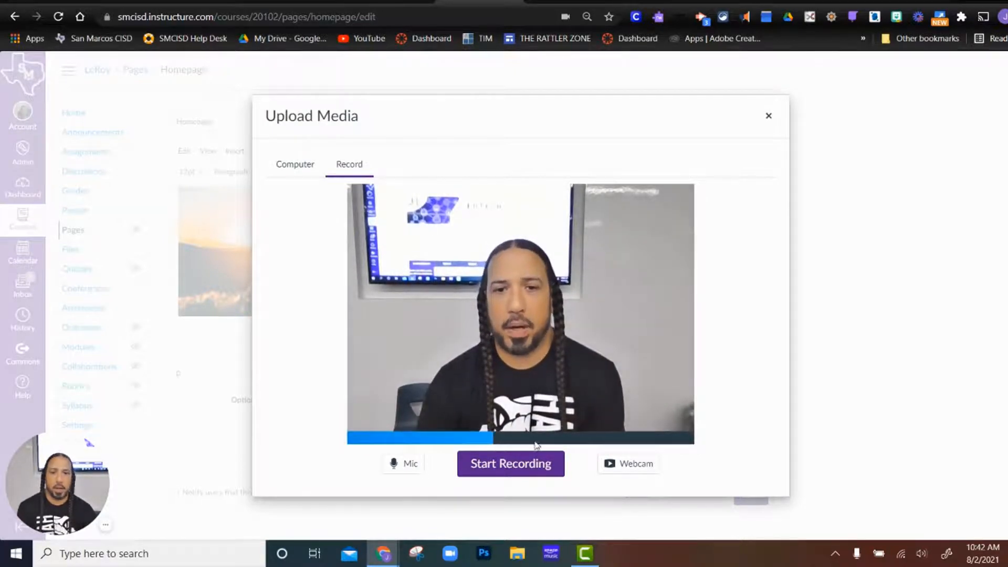
click(506, 467)
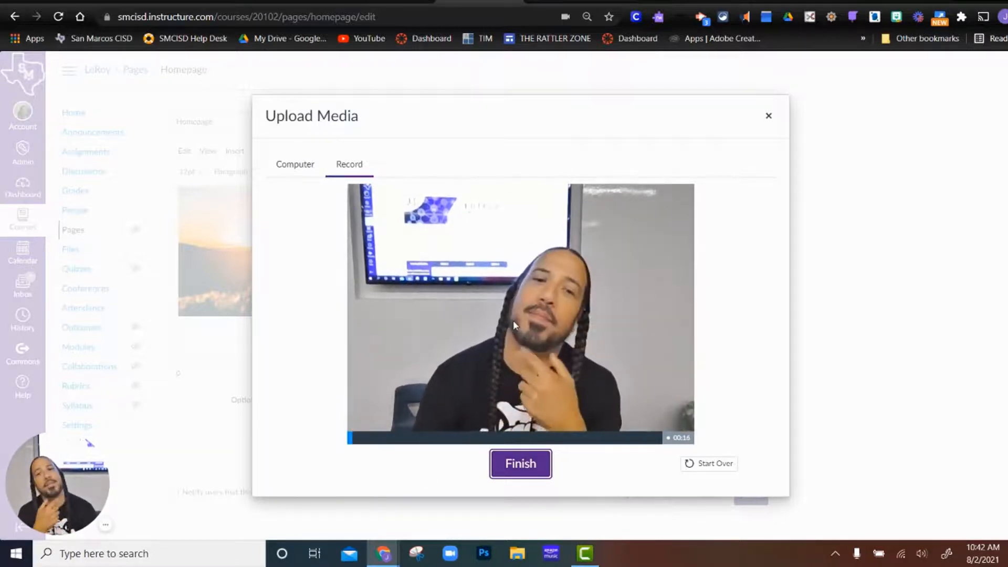
click(525, 466)
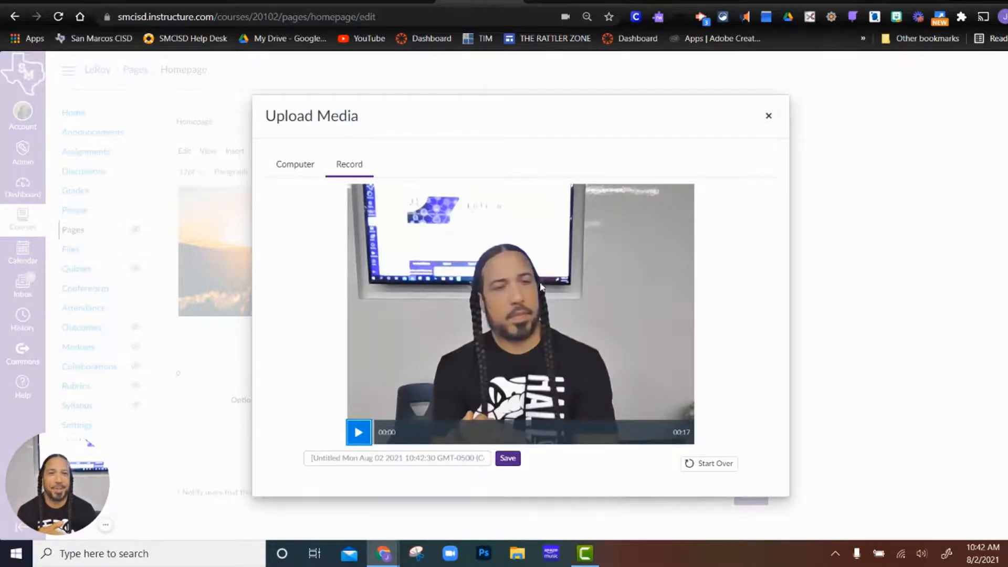
- Save the webcam recording into the page and set the embedded video's custom size to 500 x 375 px with the aspect ratio preserved
click(509, 460)
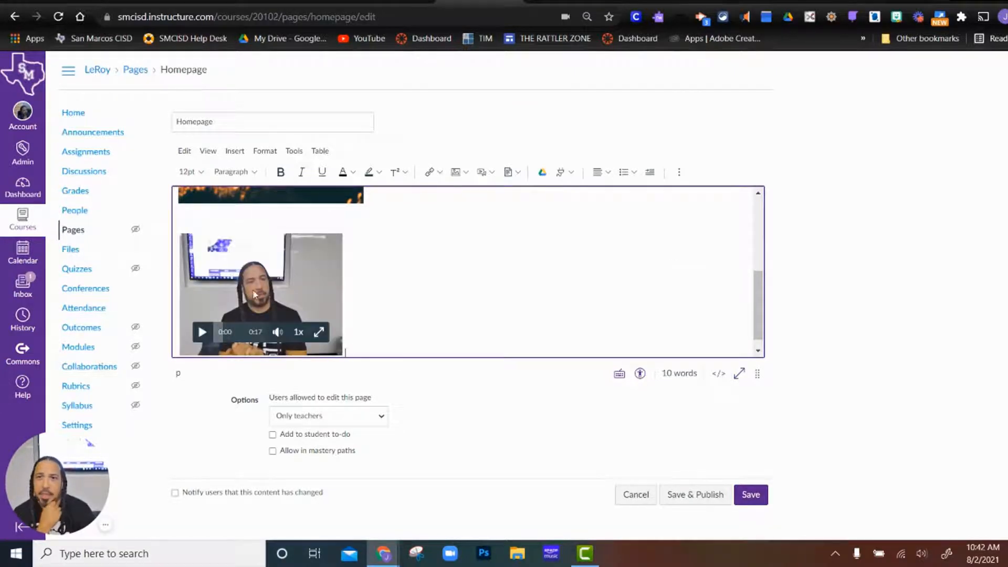
click(260, 278)
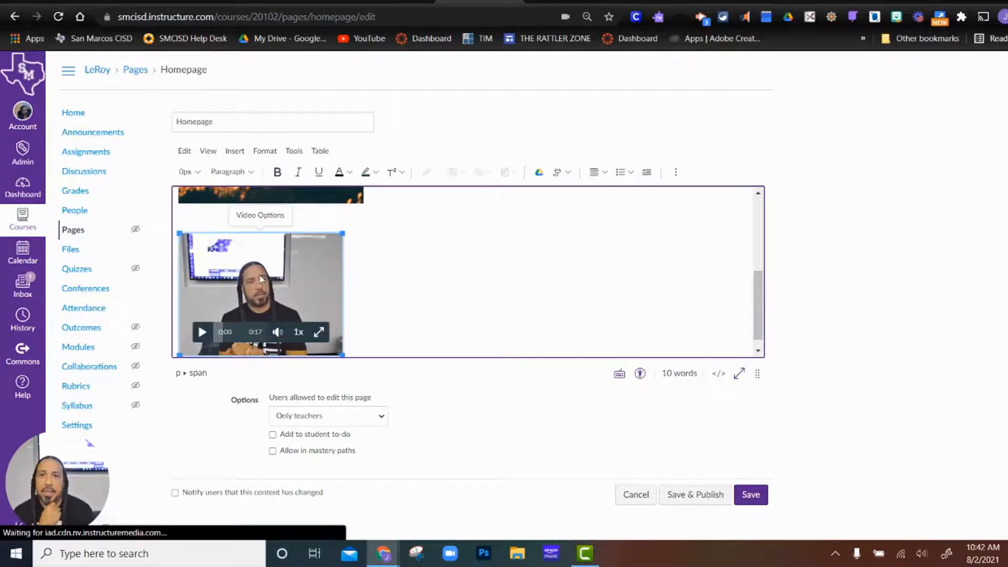
click(257, 216)
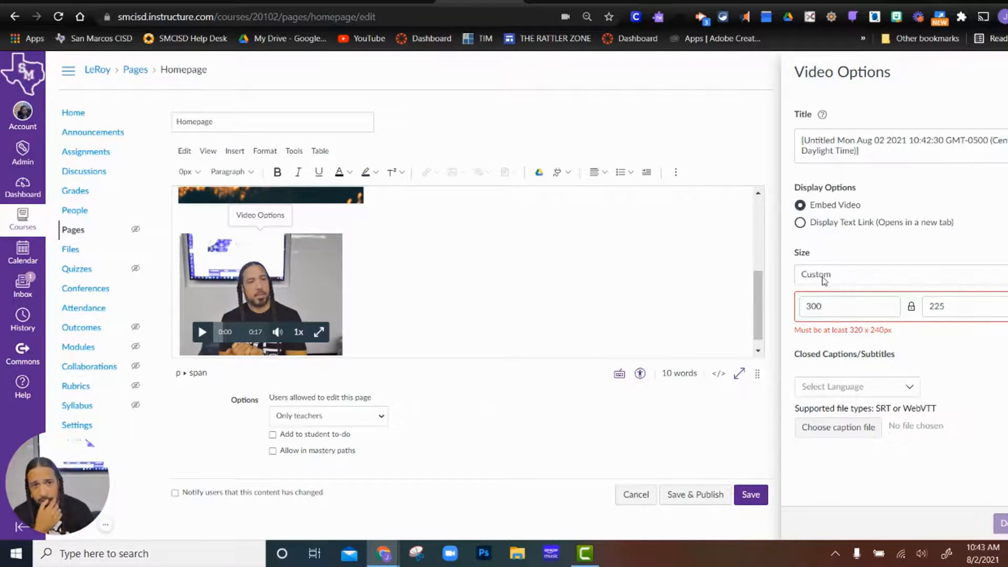
click(843, 307)
drag(839, 306, 759, 321)
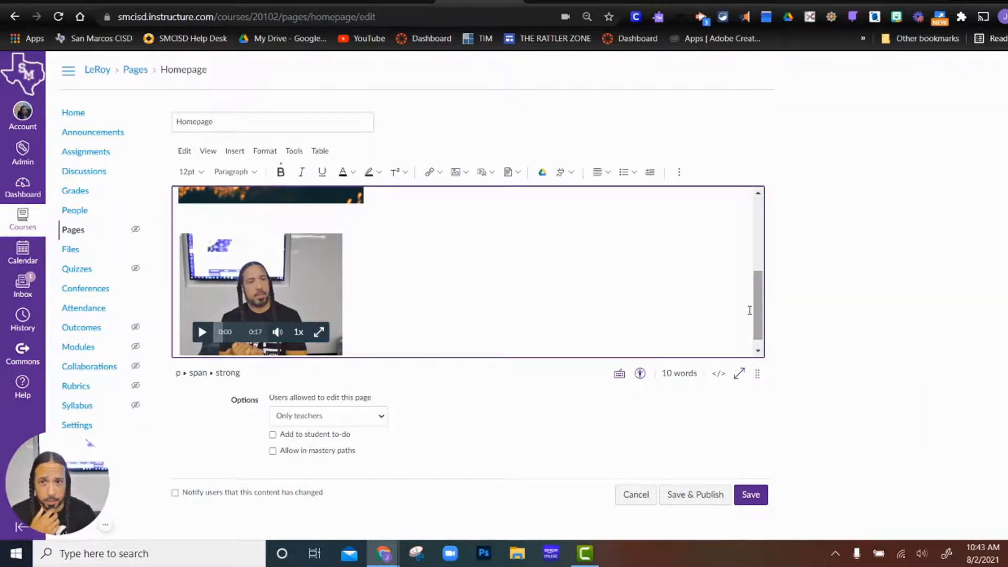
click(262, 234)
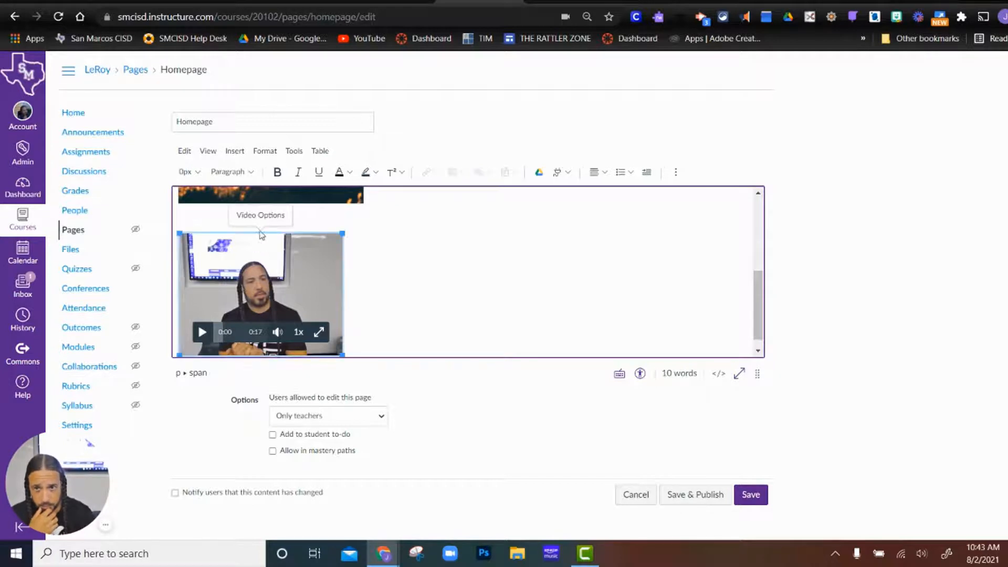
click(260, 215)
drag(837, 307, 797, 309)
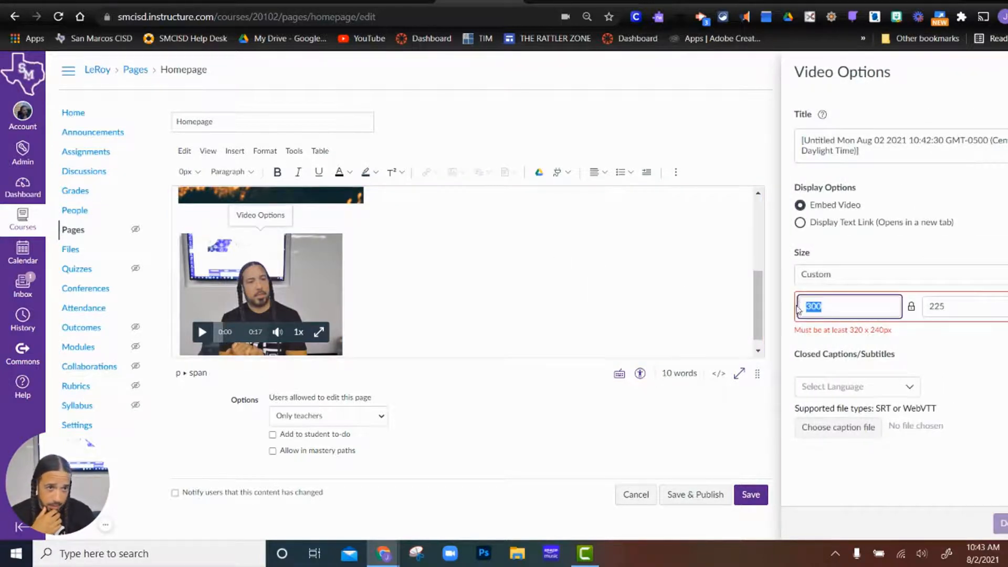
text(500)
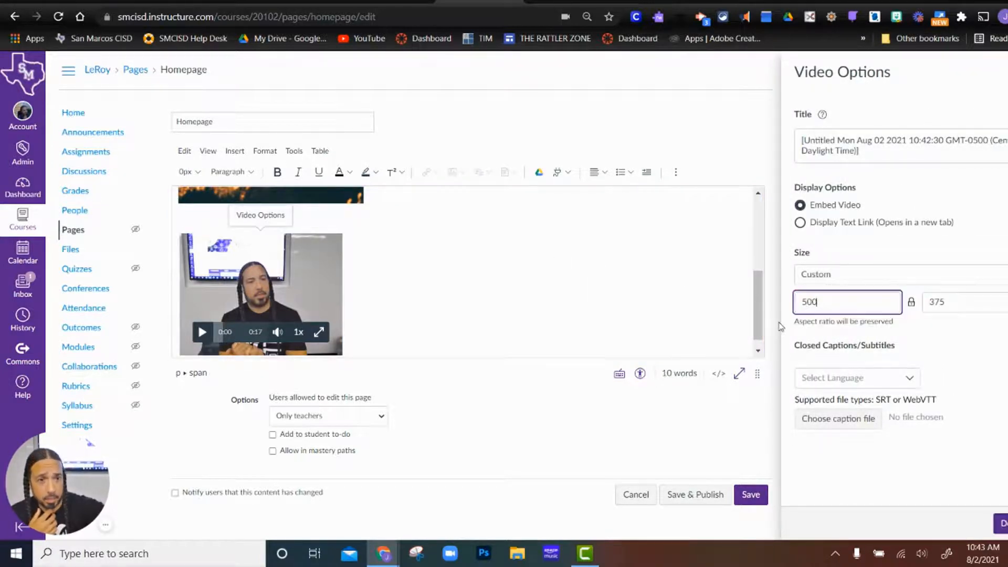
click(957, 345)
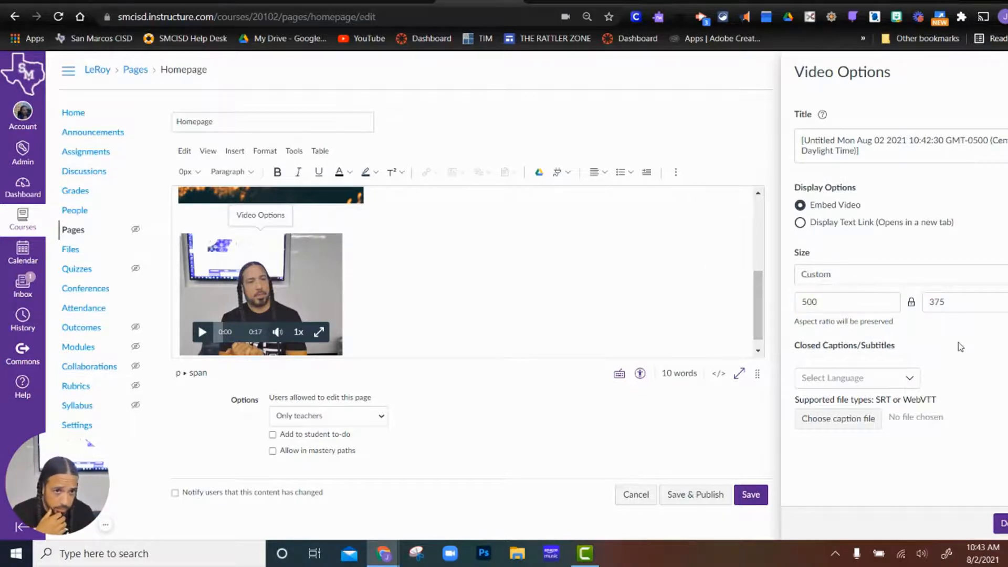
click(1001, 523)
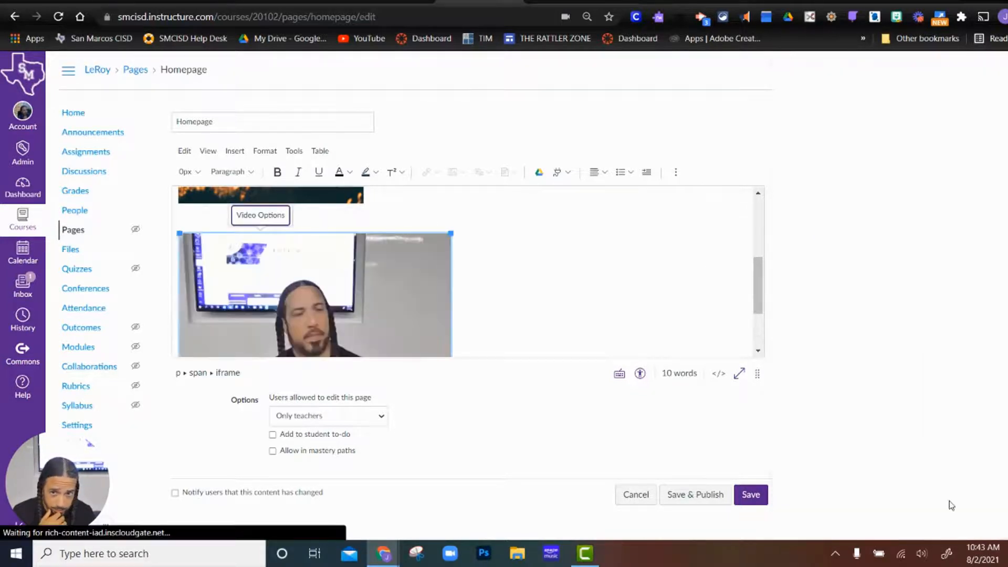
- Review the page content in the editor, from the welcome text and sunrise image to the enlarged video
scroll(568, 283, down, 3)
scroll(577, 280, up, 3)
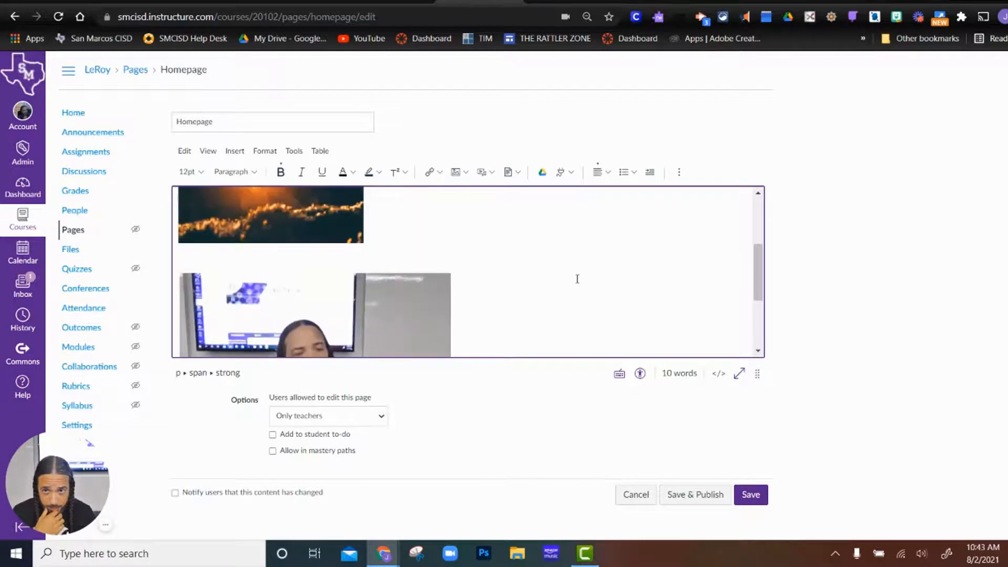
scroll(577, 281, down, 3)
scroll(585, 282, up, 3)
scroll(572, 281, up, 3)
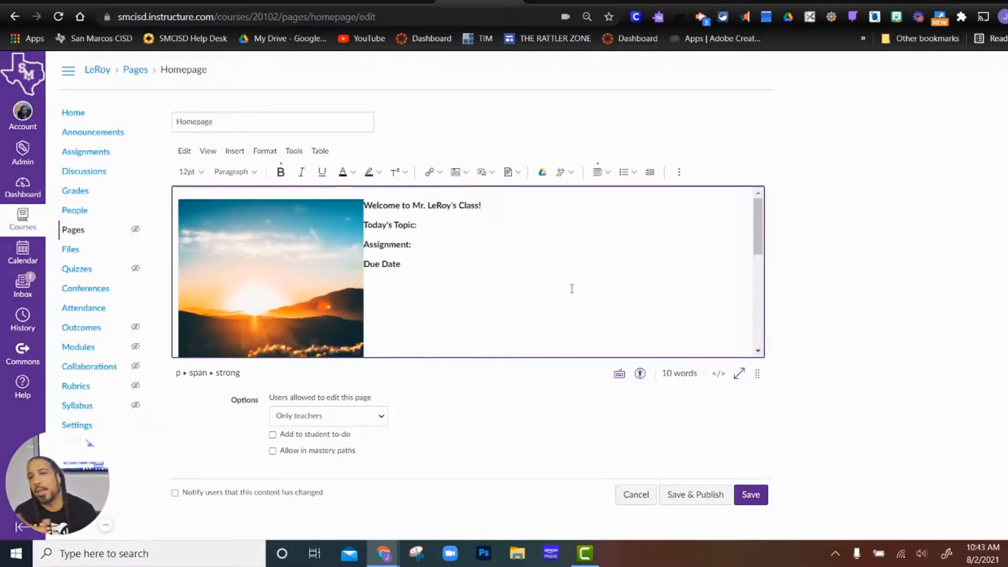
scroll(573, 276, down, 4)
scroll(602, 266, down, 1)
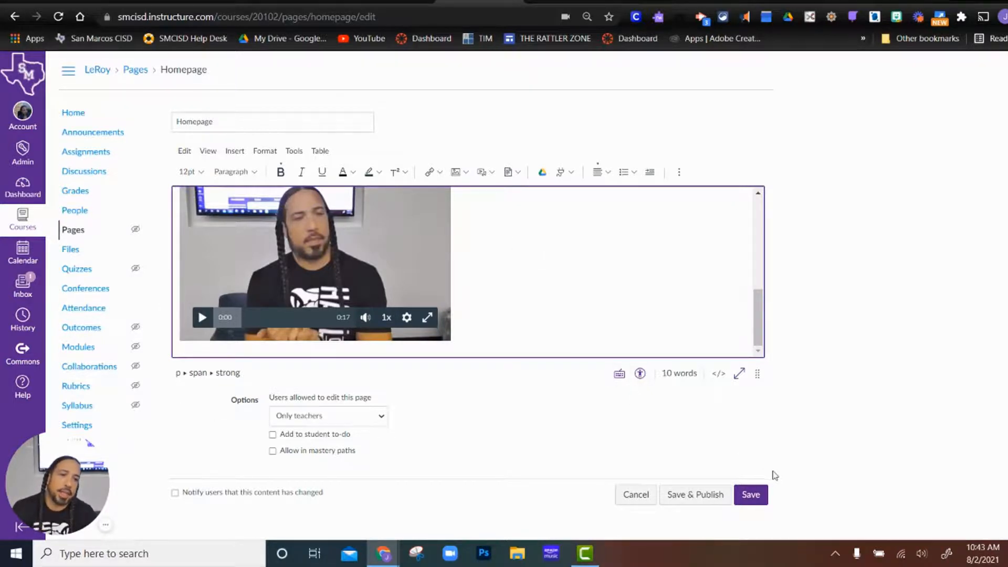
scroll(624, 316, up, 5)
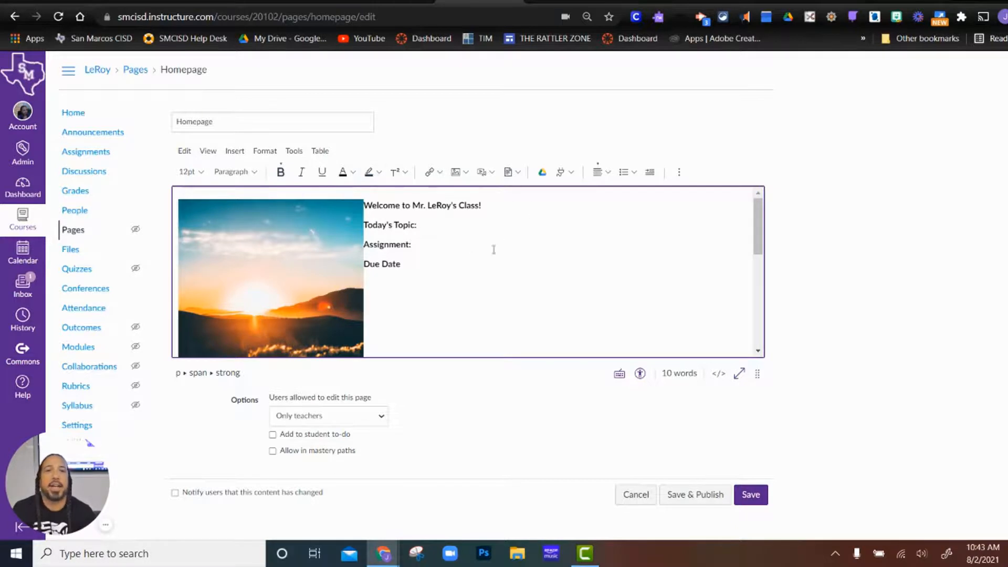
scroll(462, 263, down, 5)
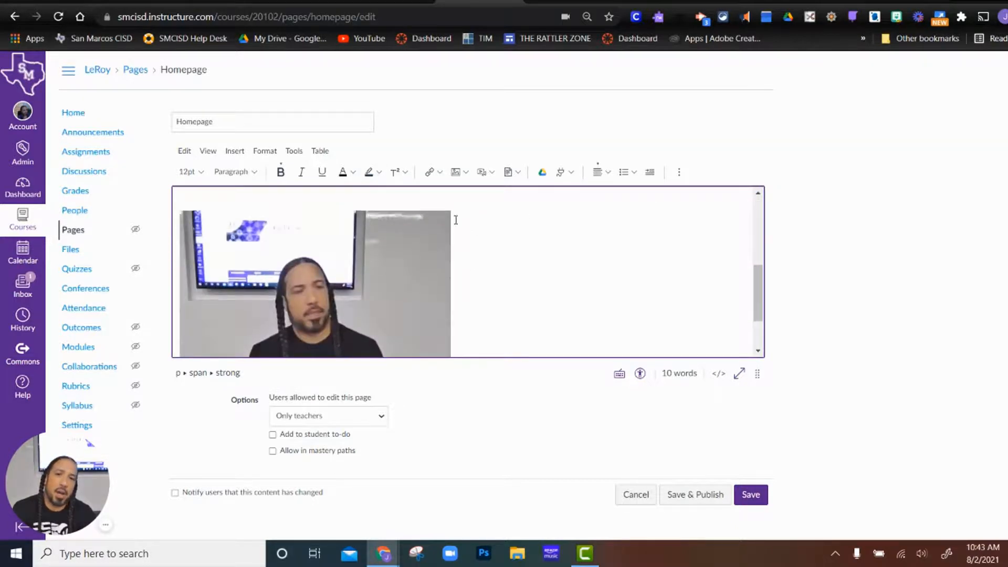
scroll(525, 263, down, 2)
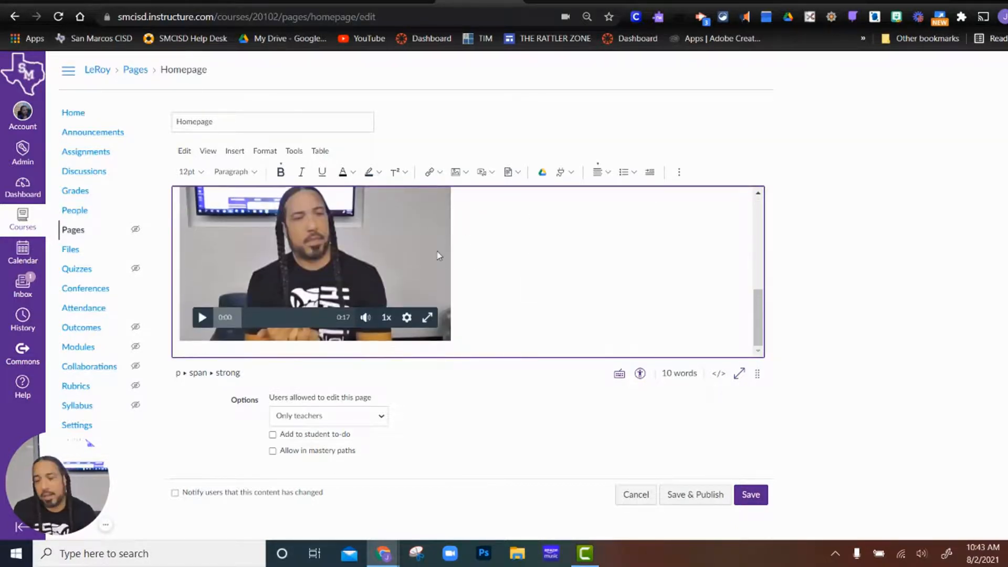
- Save the homepage without publishing it and look over the saved page
click(751, 496)
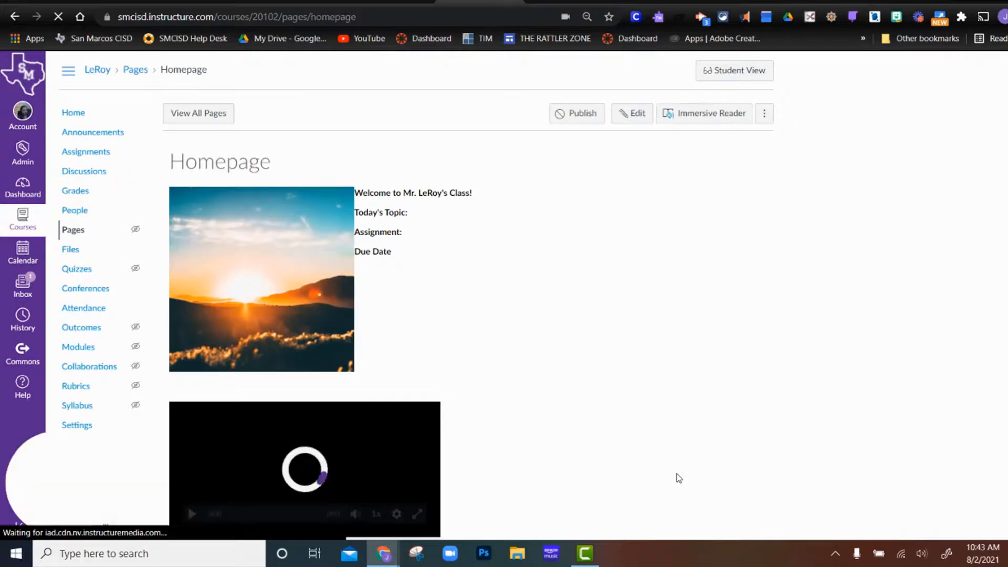
scroll(541, 362, down, 3)
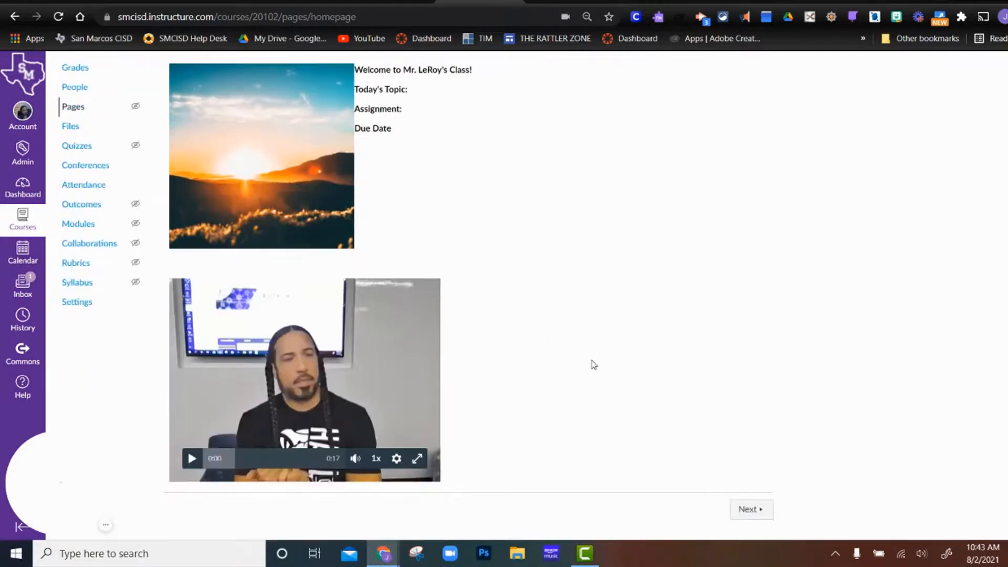
scroll(604, 362, up, 3)
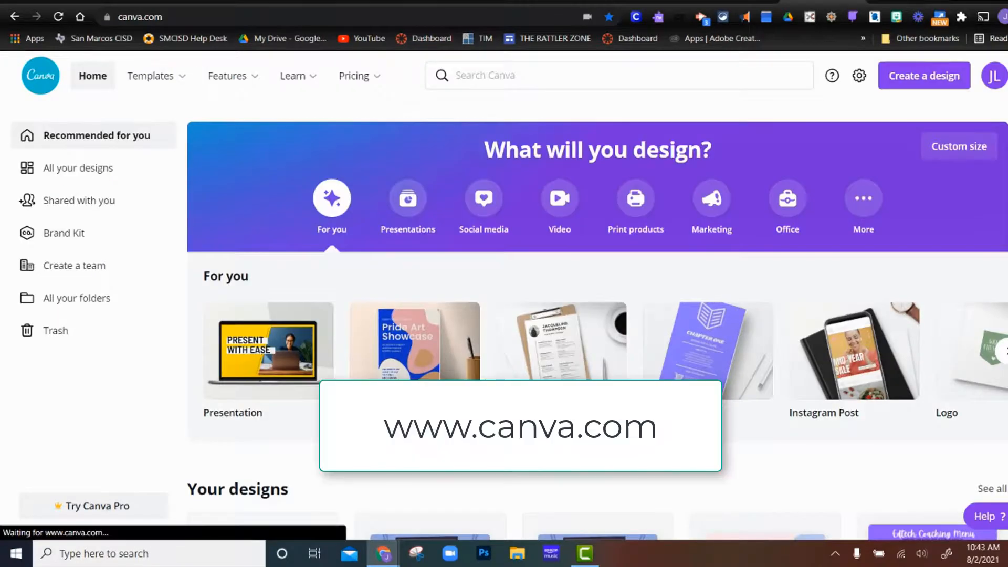
- Look over the Canva home page, switch to the Canvas Course Bitmoji presentation in Google Slides and view its third slide
scroll(866, 362, down, 3)
scroll(866, 362, up, 3)
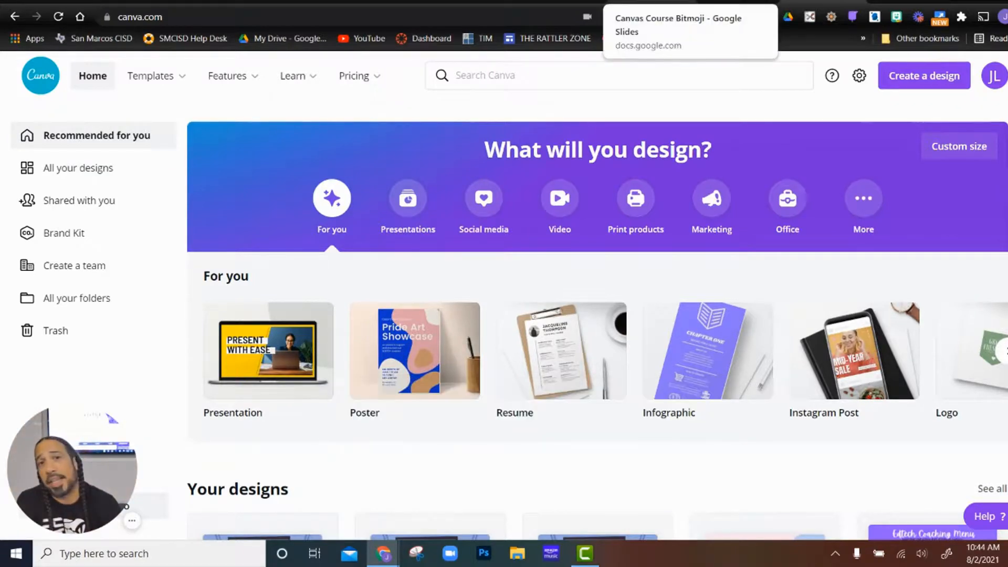
click(651, 3)
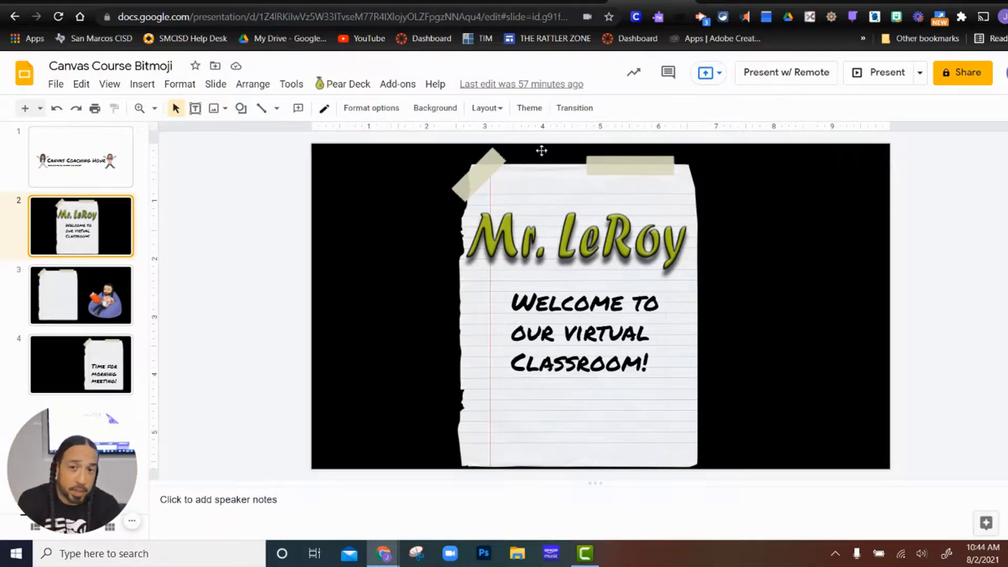
click(94, 289)
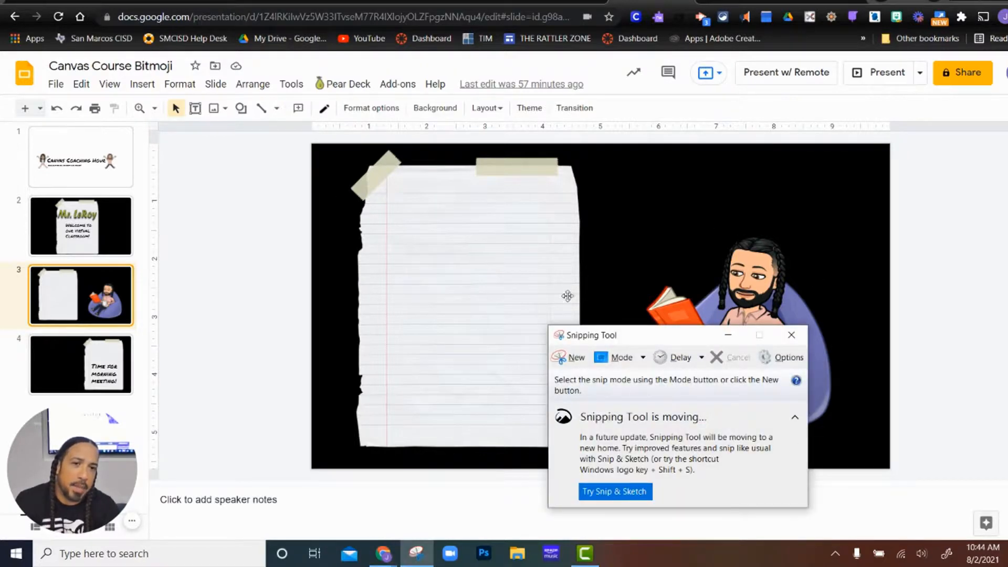
click(791, 335)
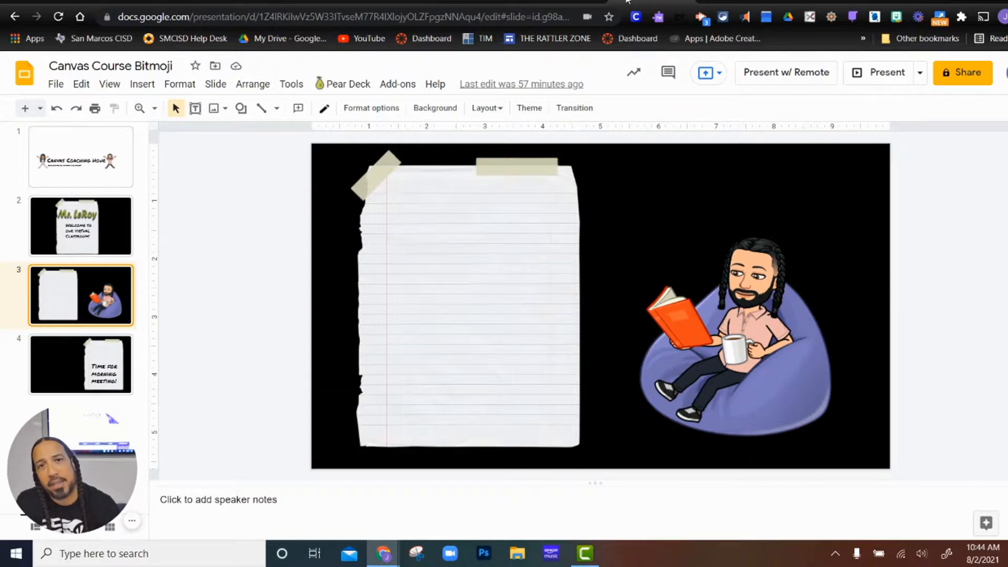
- Switch back to Canvas and examine the ElemTemp course homepage as an example, including its banner, weekday buttons and link icons
click(566, 1)
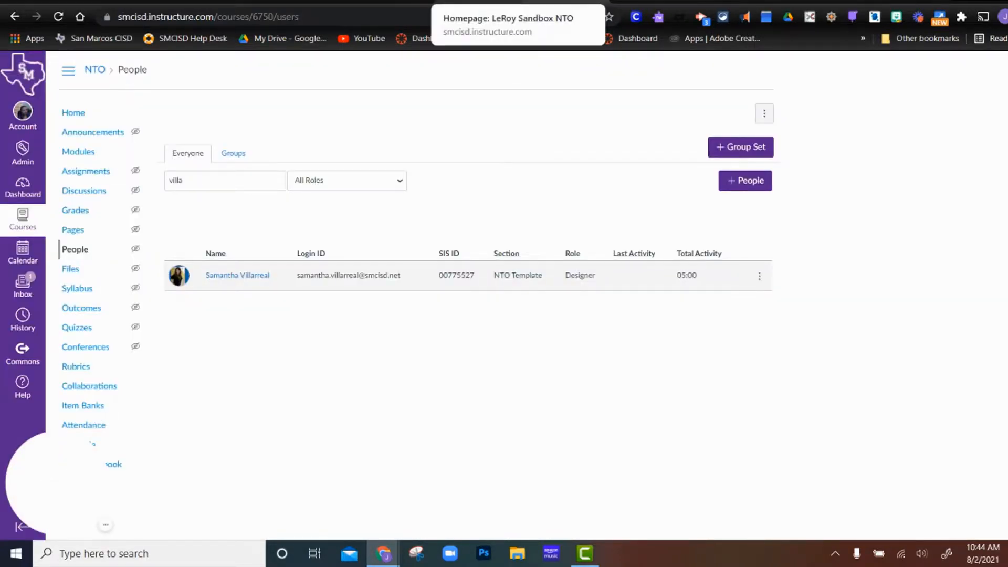
click(518, 2)
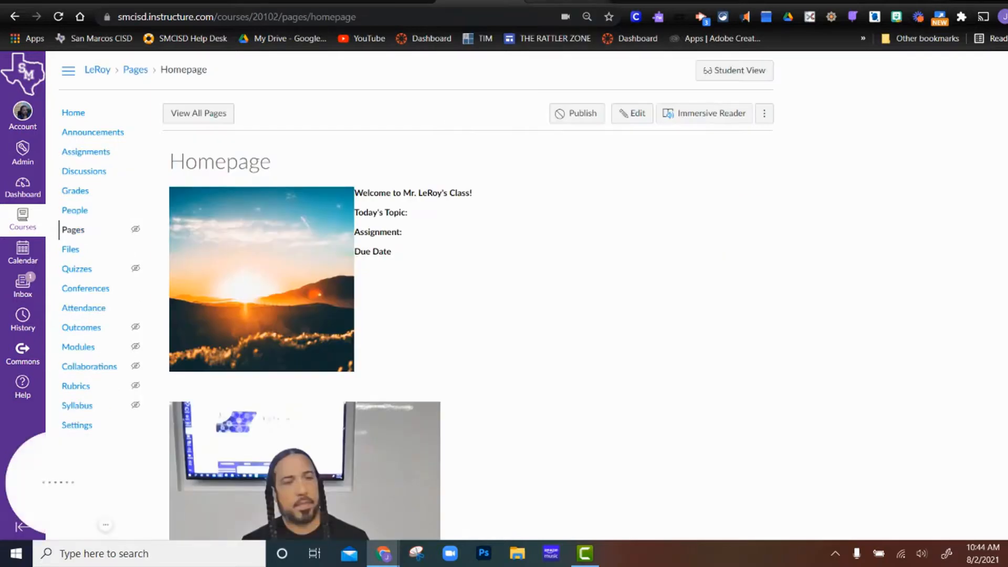
click(569, 2)
click(737, 2)
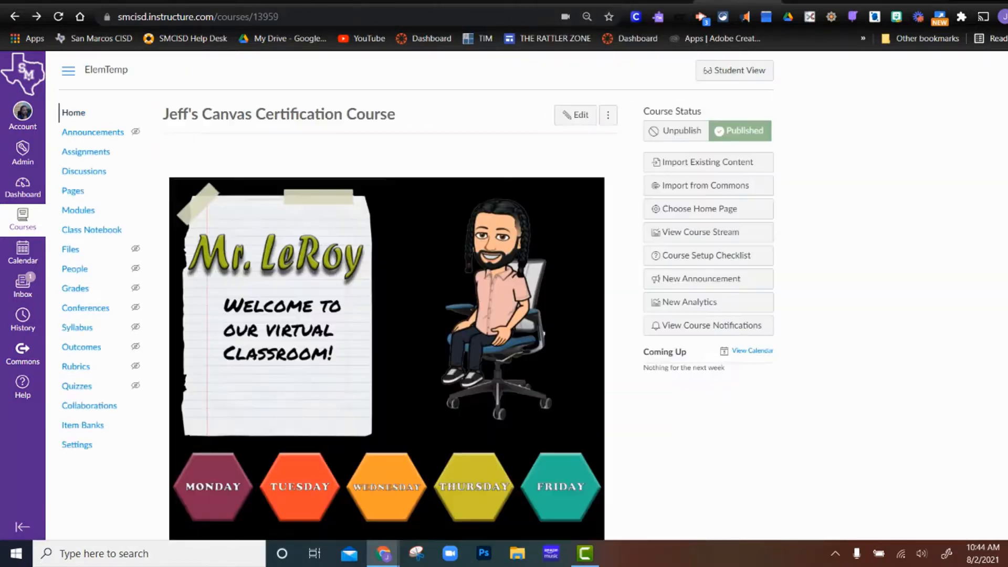
scroll(460, 256, down, 2)
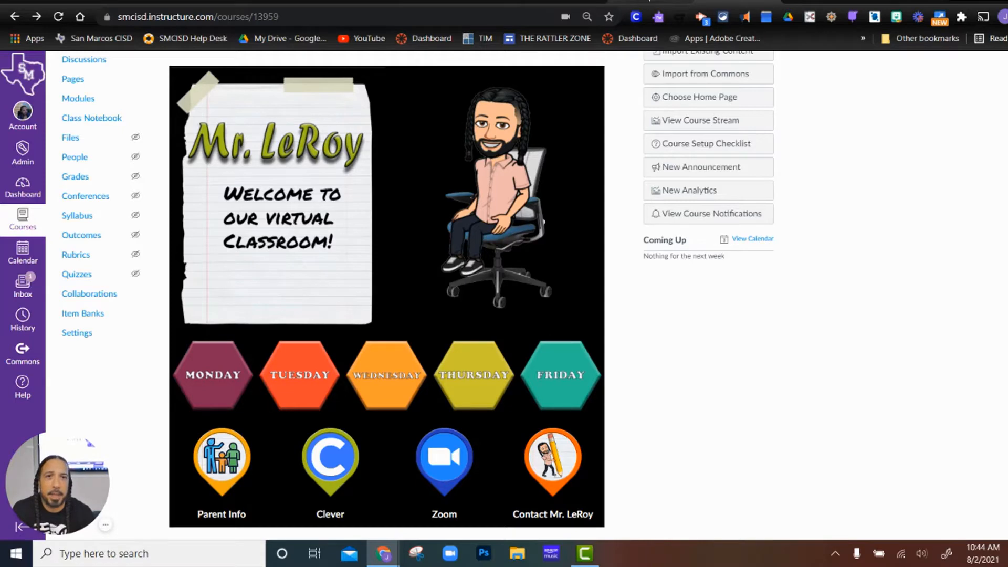
click(557, 6)
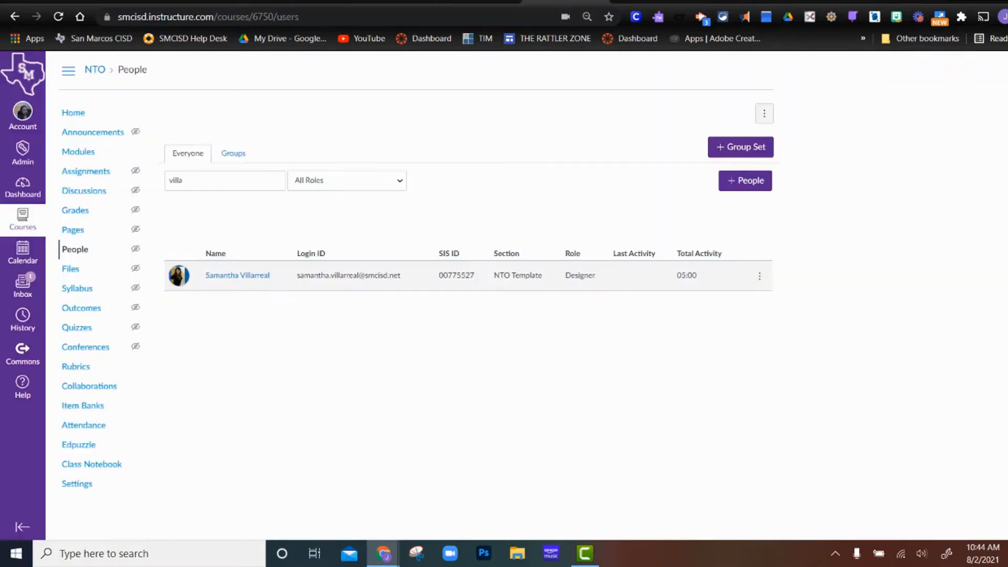